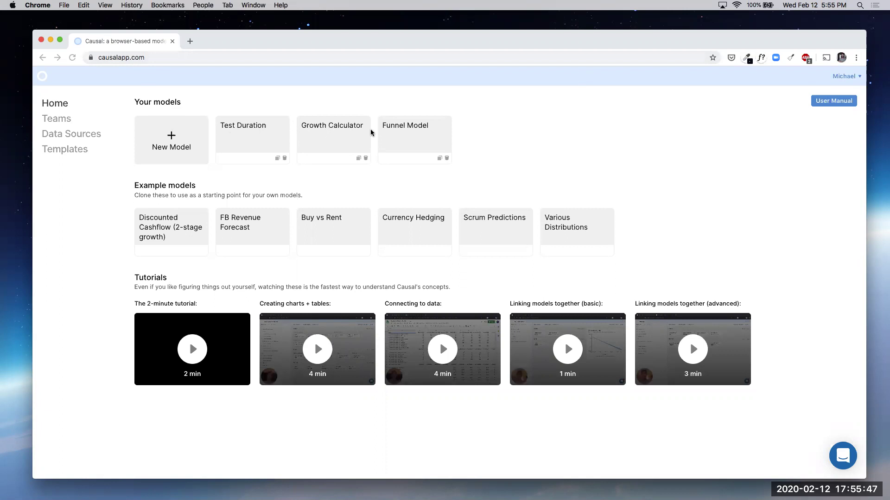
# - Open the Funnel Model and examine the expressions of its input, model and output variables
pyautogui.click(408, 138)
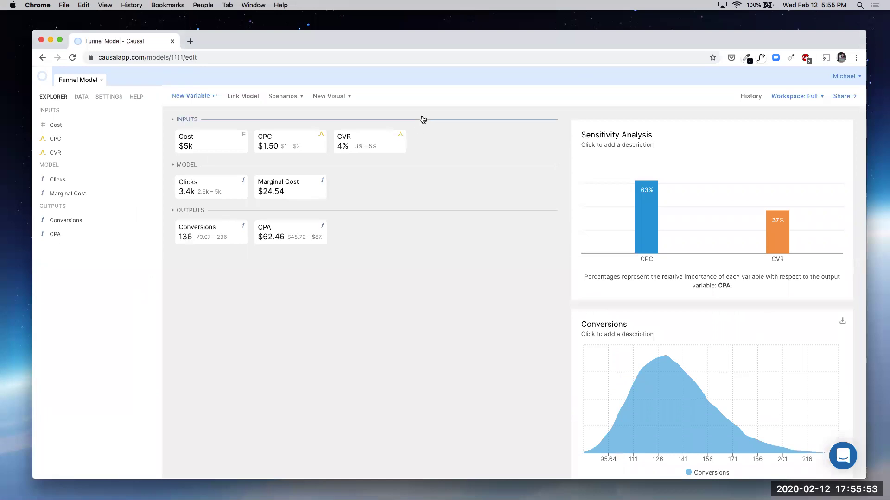
pyautogui.click(207, 136)
pyautogui.click(271, 139)
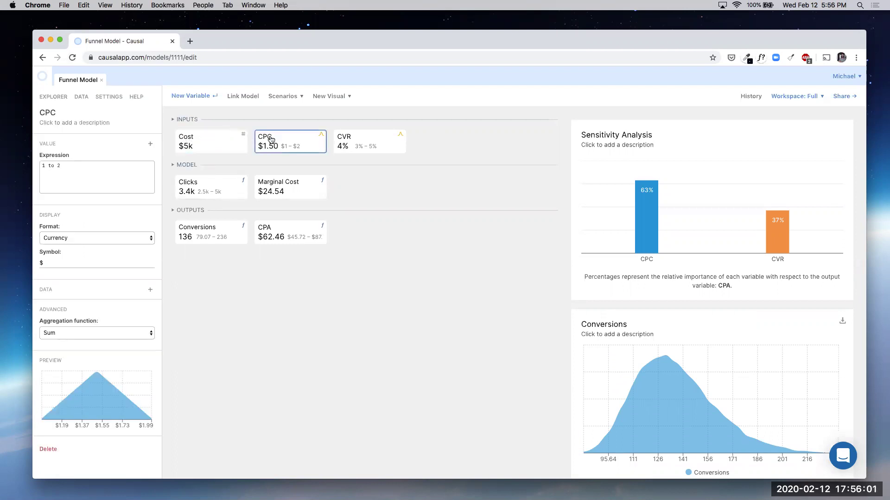
pyautogui.click(344, 146)
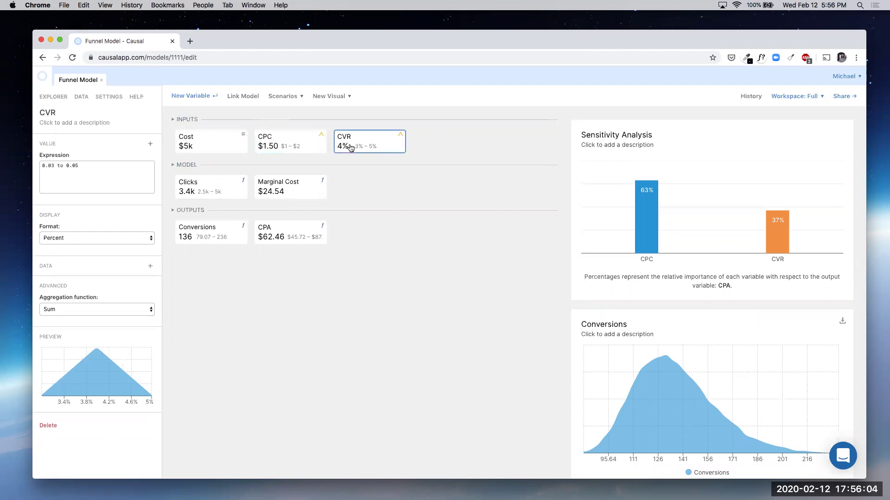
pyautogui.click(198, 192)
pyautogui.click(280, 187)
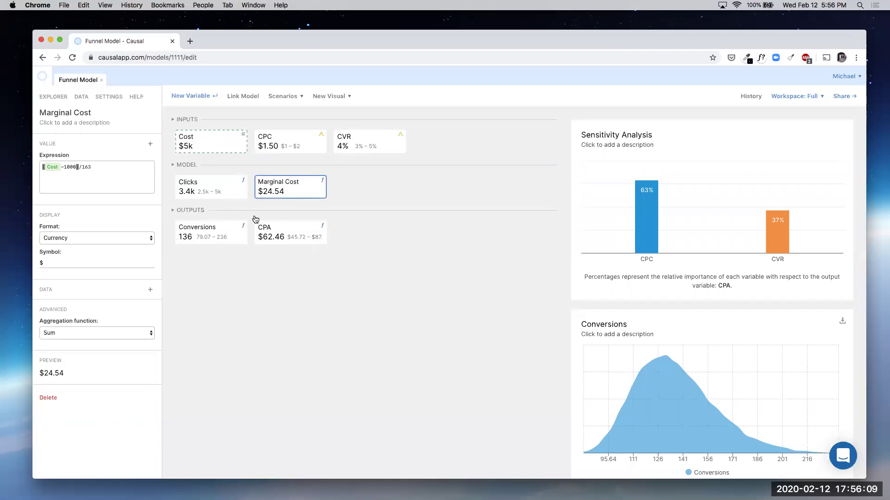
pyautogui.click(193, 239)
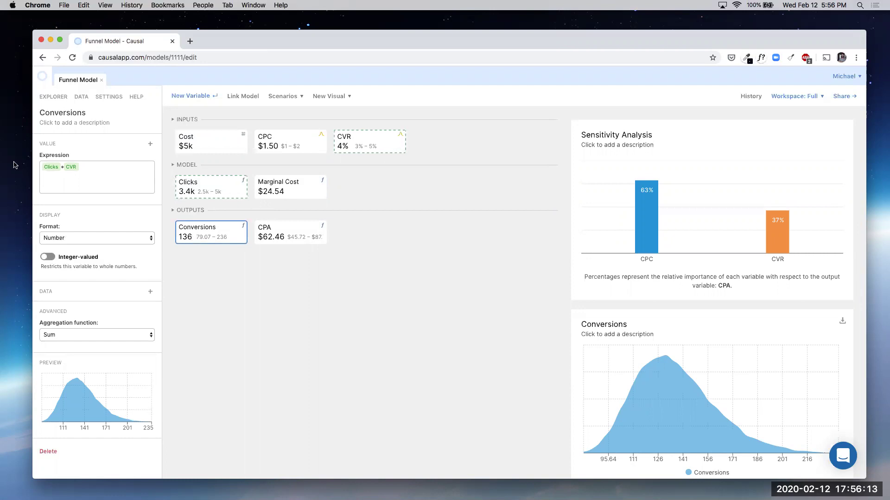
pyautogui.click(271, 231)
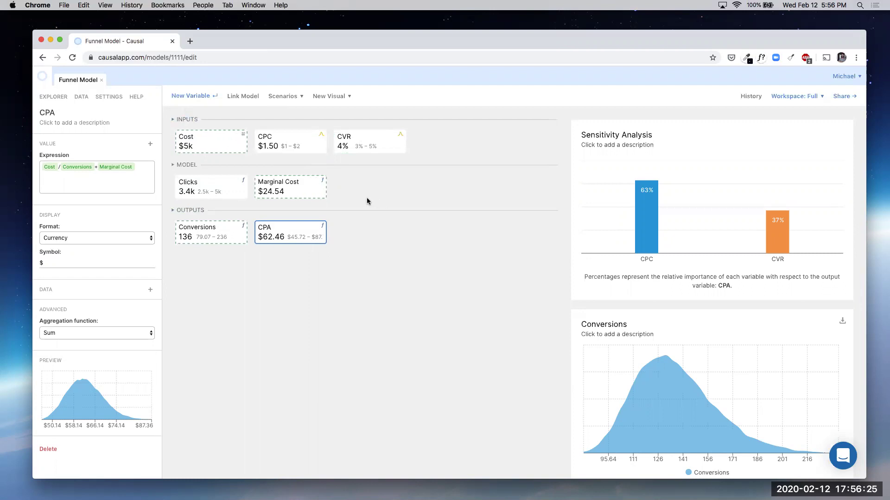
# - Examine the Cost, CPC and CVR input definitions and the resulting CPA and Conversions distributions
pyautogui.click(221, 143)
pyautogui.click(298, 147)
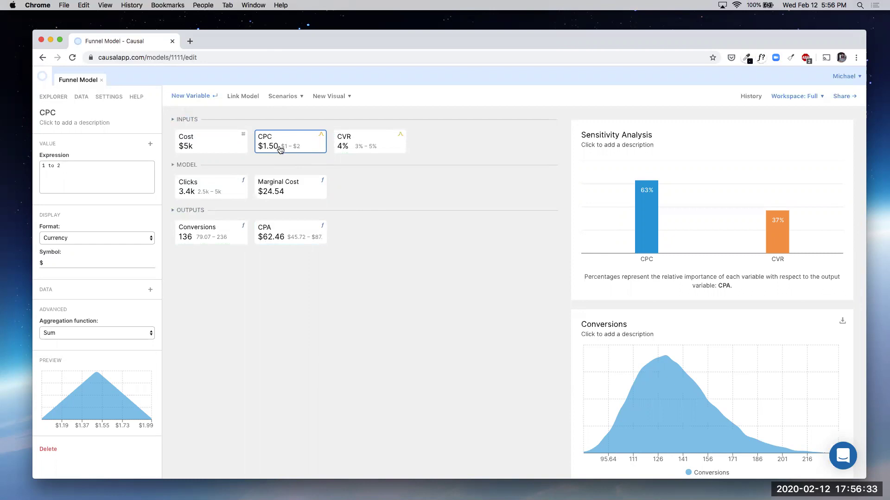
pyautogui.click(53, 166)
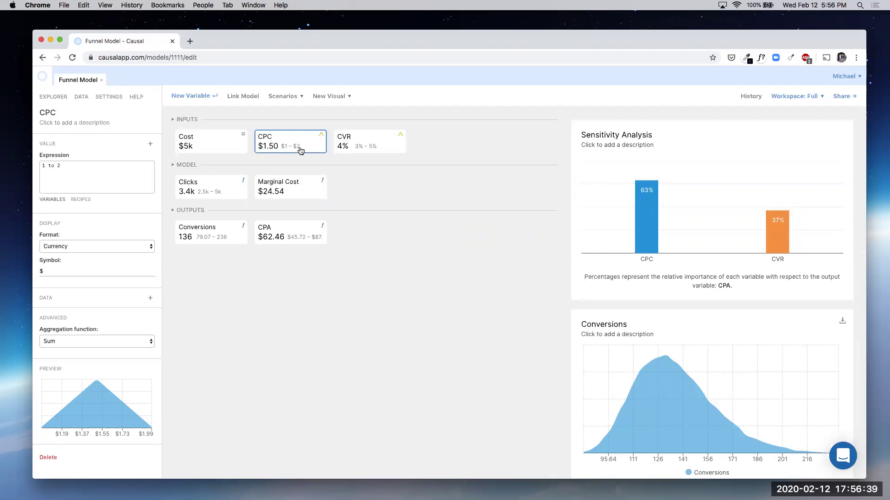
pyautogui.moveTo(102, 393)
pyautogui.click(371, 144)
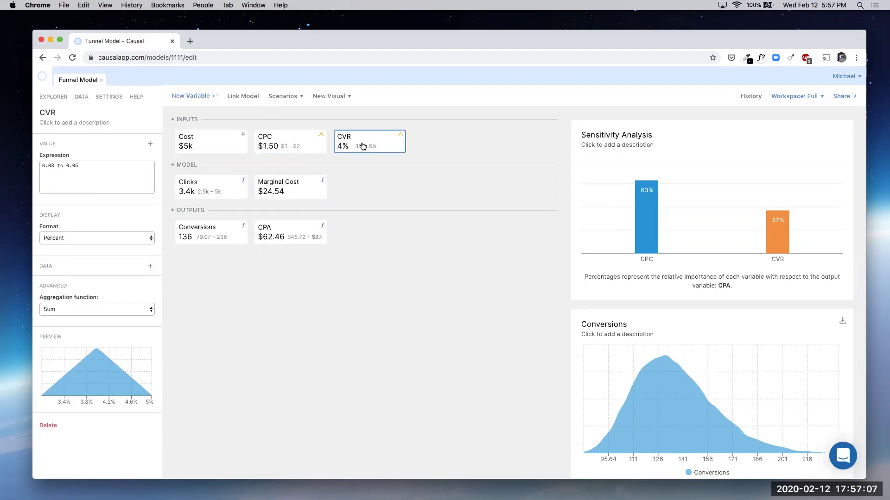
pyautogui.click(282, 242)
pyautogui.click(215, 238)
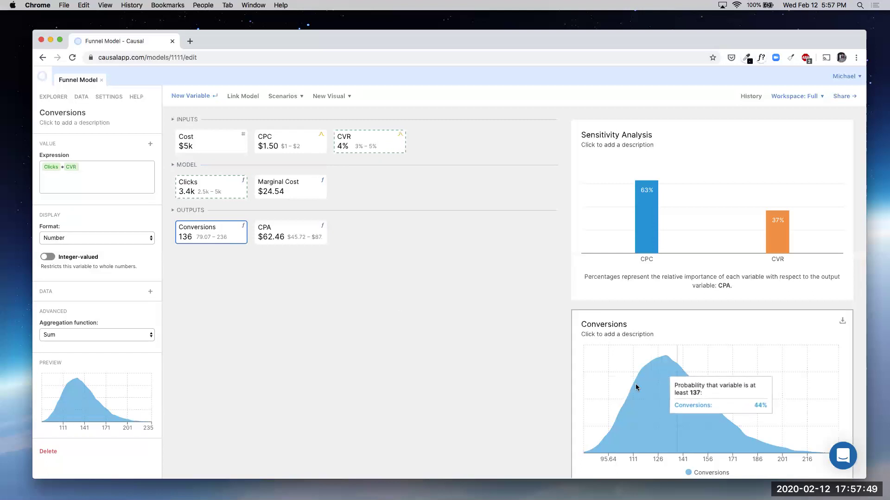
# - Try a CVR range of 0.04 to 0.05 and check its effect on the Conversions distribution
pyautogui.click(374, 145)
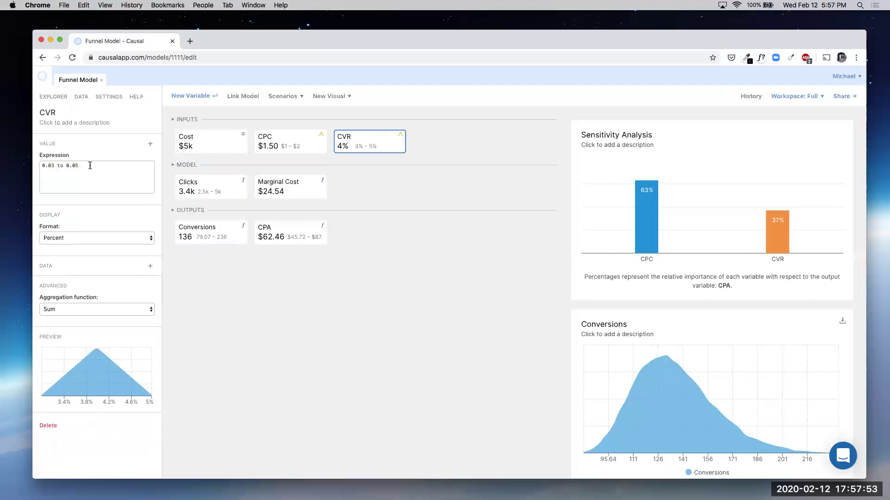
pyautogui.click(53, 167)
pyautogui.press('BackSpace')
pyautogui.write('4')
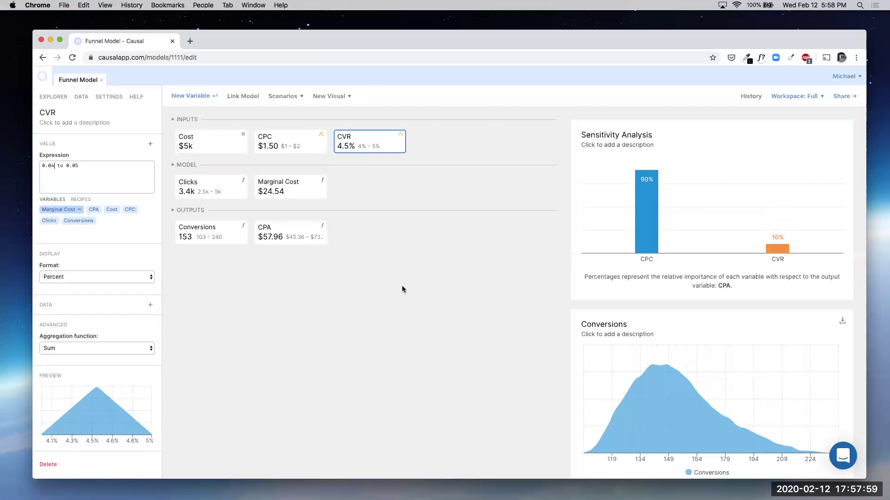
pyautogui.moveTo(628, 419)
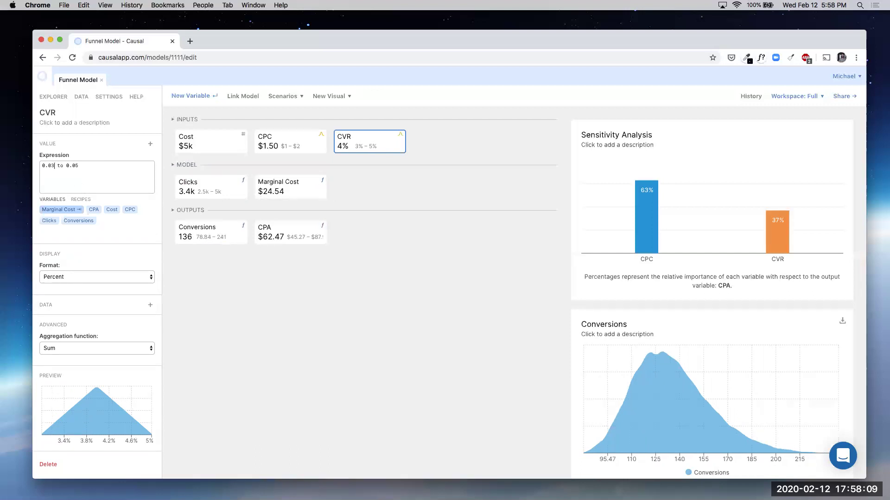
# - Examine the CPA distribution preview and the data sources available to attach to the model
pyautogui.click(319, 236)
pyautogui.moveTo(74, 401)
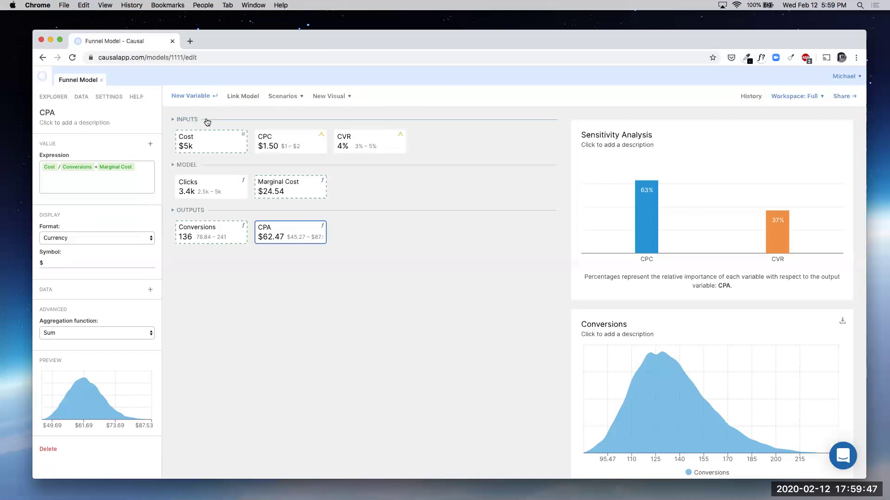
pyautogui.click(82, 98)
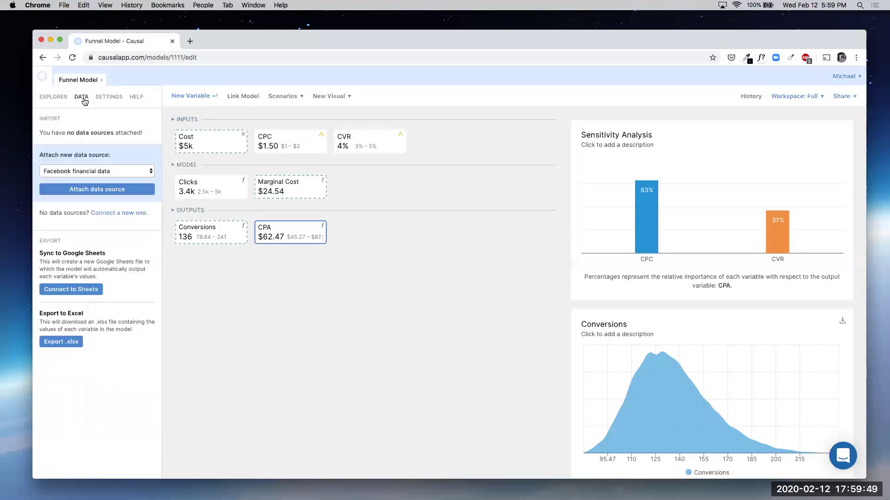
pyautogui.click(73, 172)
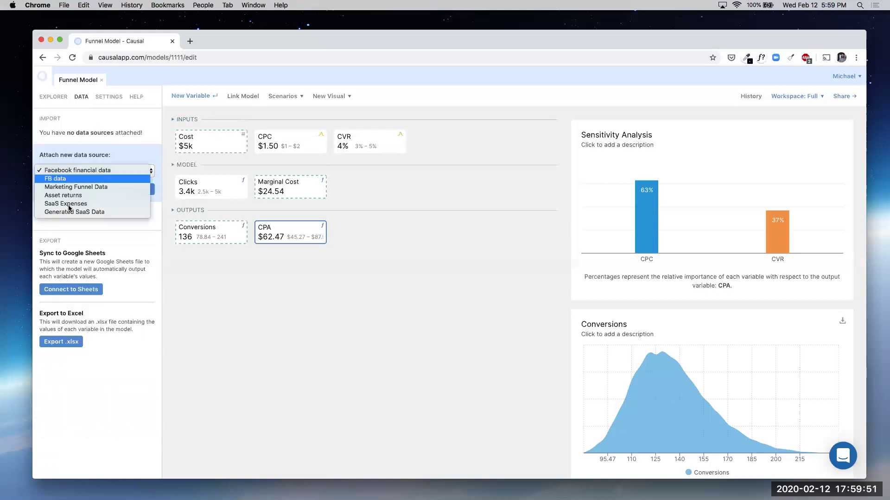
pyautogui.click(116, 160)
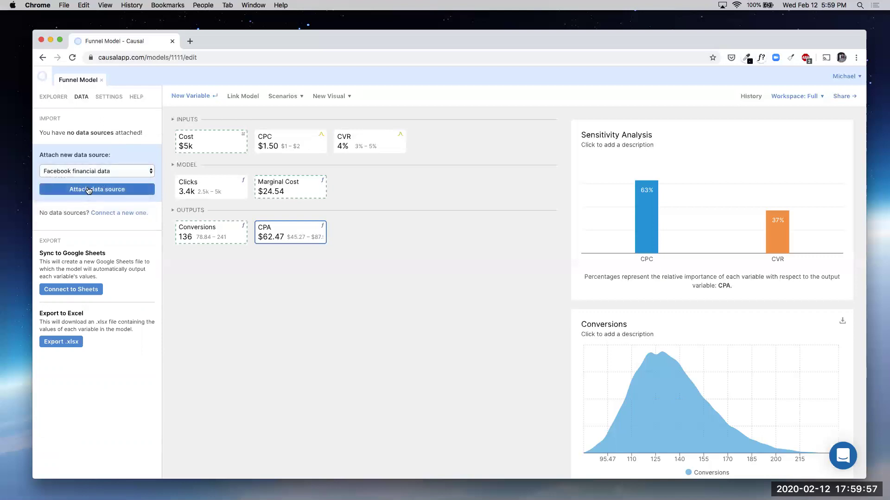
# - Return to the model's variable list and examine the expression and distribution of Clicks
pyautogui.click(53, 97)
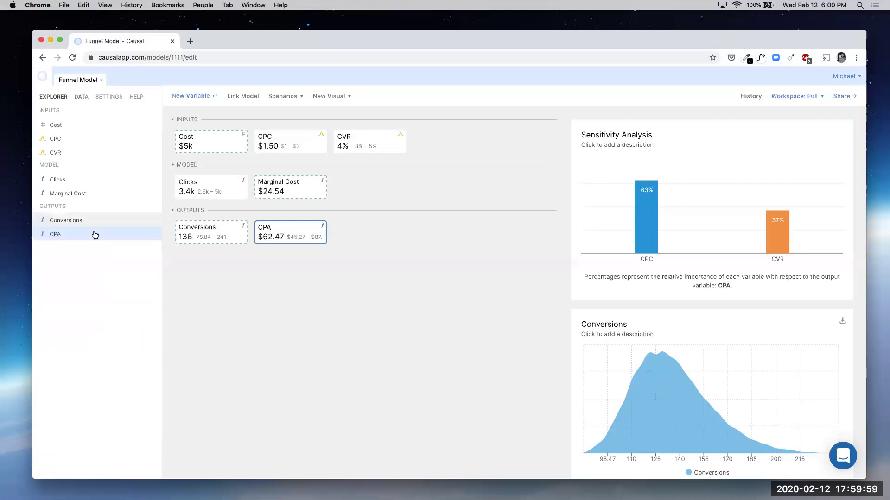
pyautogui.click(202, 190)
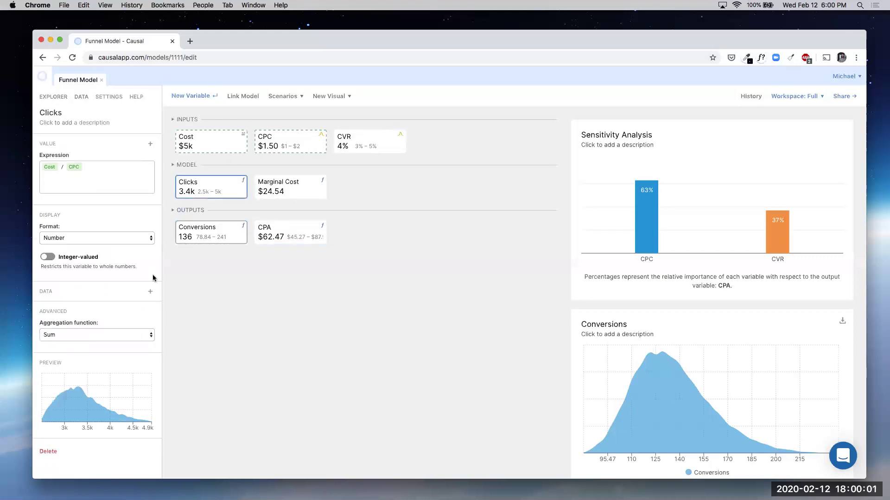
pyautogui.moveTo(69, 401)
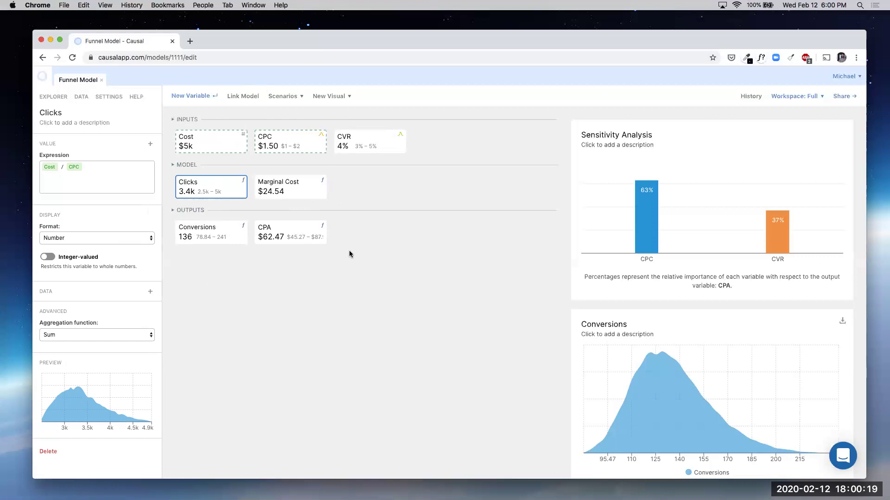
# - Compare the base model with the Improve CPC 20% scenario, ending in that scenario's Conversions distribution
pyautogui.click(292, 99)
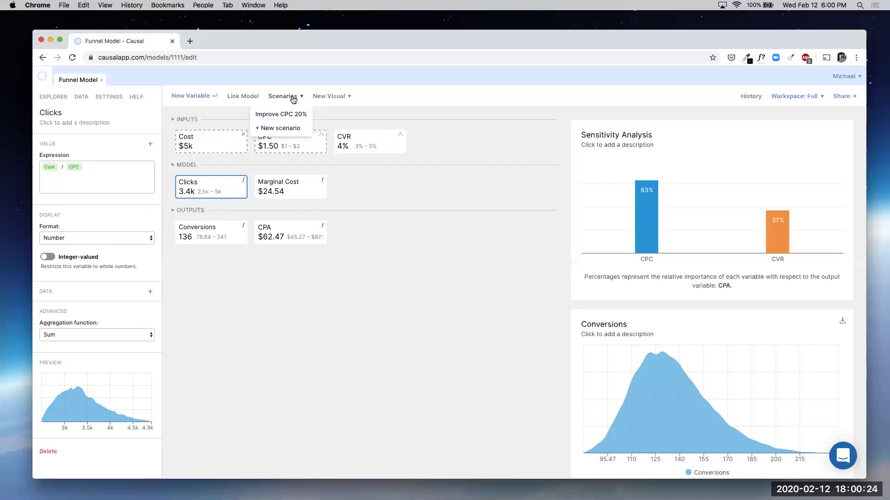
pyautogui.click(277, 119)
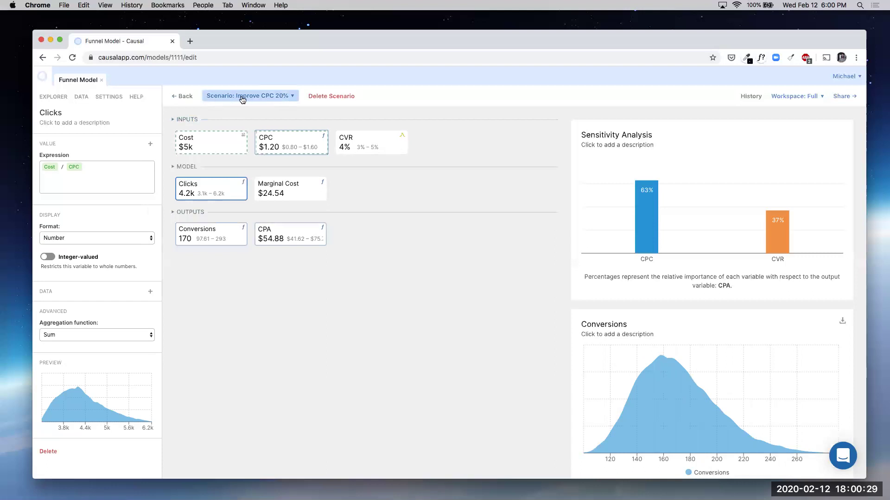
pyautogui.click(275, 99)
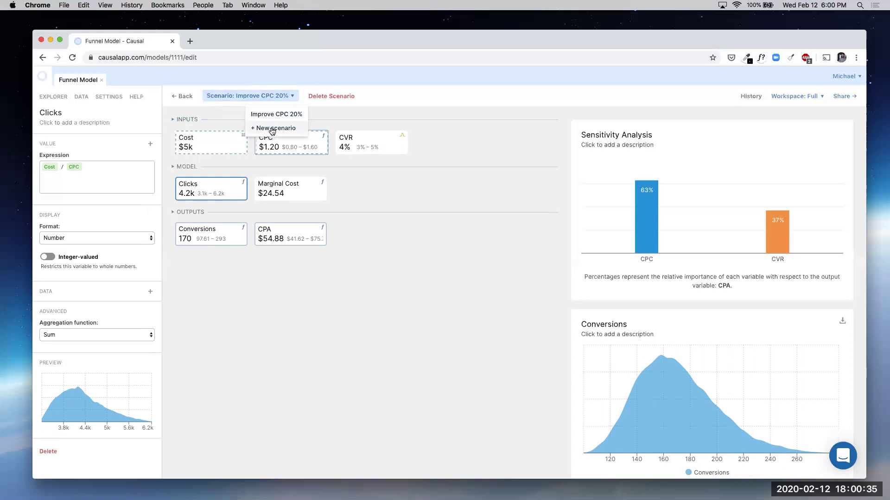
pyautogui.click(182, 97)
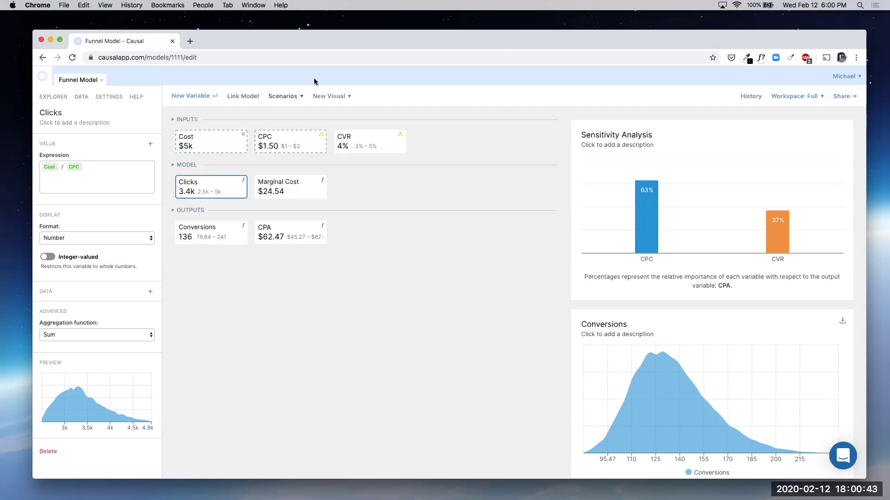
pyautogui.click(294, 96)
pyautogui.click(287, 112)
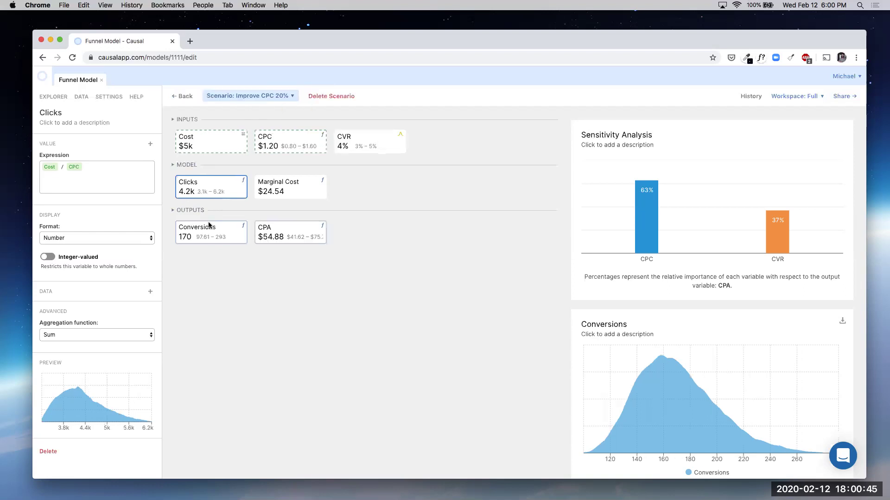
pyautogui.moveTo(665, 389)
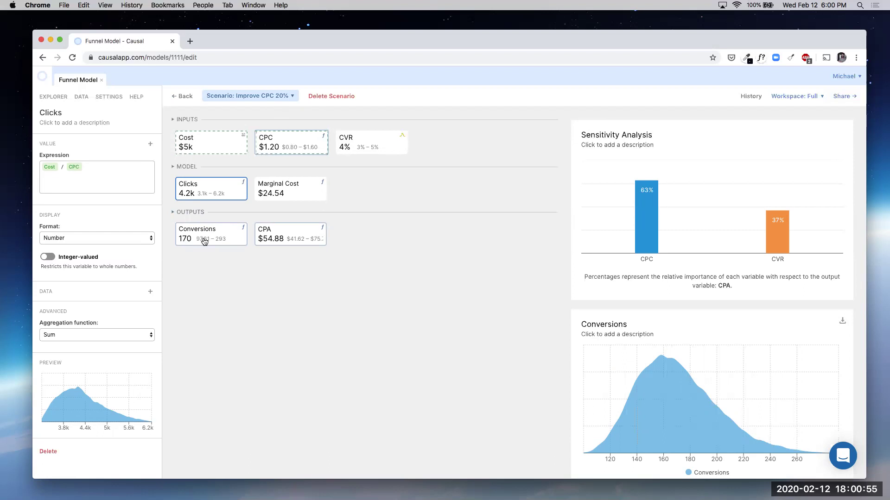
# - Create a new scenario named "Cost Halved"
pyautogui.click(234, 97)
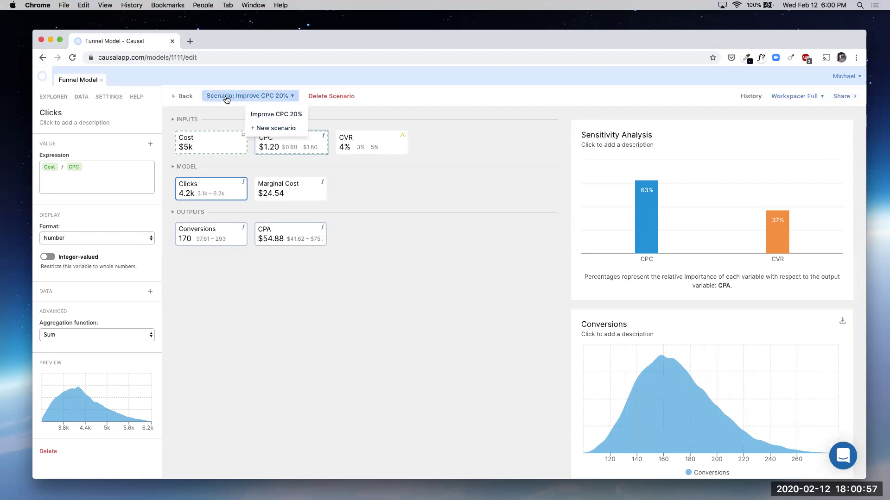
pyautogui.click(260, 130)
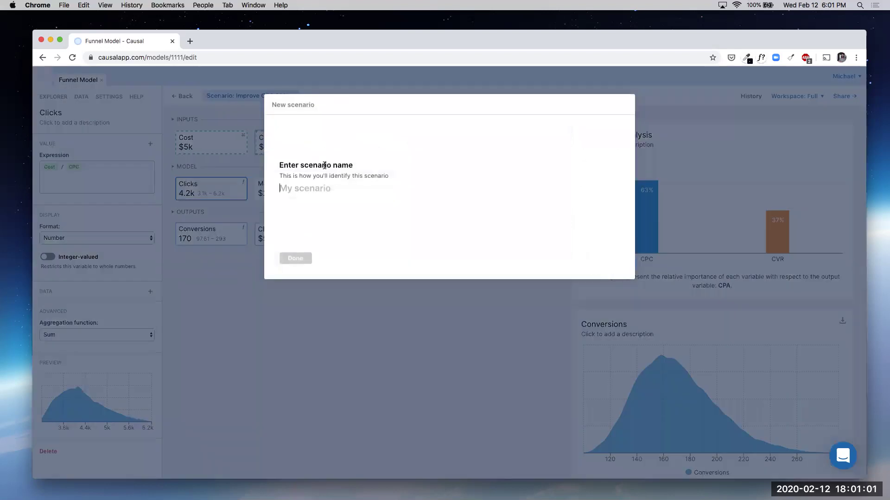
pyautogui.write('Cost Halved')
pyautogui.press('Return')
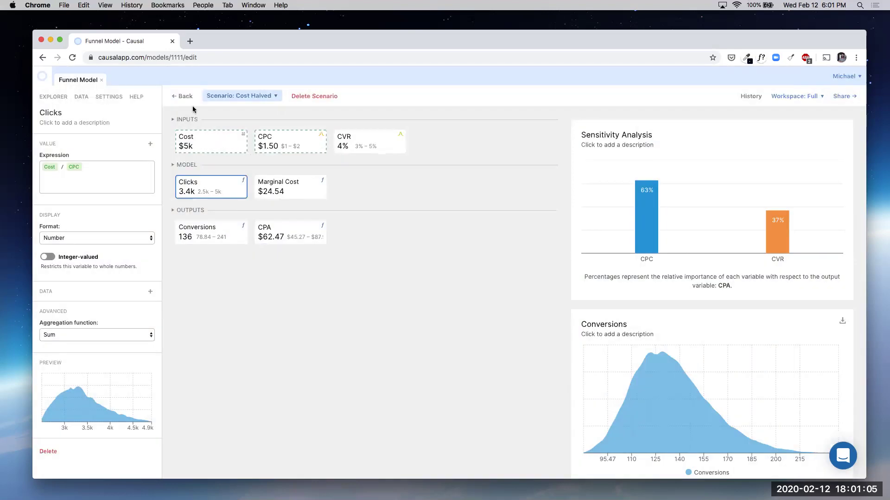
# - Set the Cost input to 2500 in the Cost Halved scenario
pyautogui.click(212, 147)
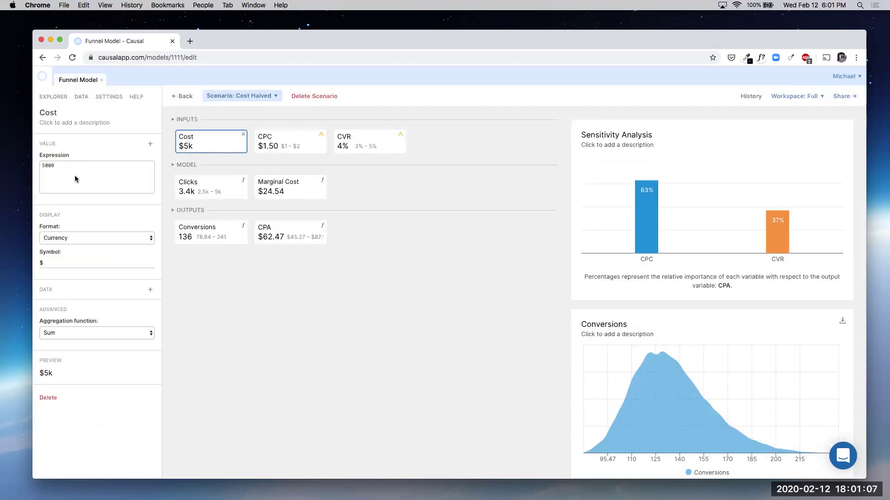
pyautogui.click(61, 166)
pyautogui.press('super+a')
pyautogui.write('2')
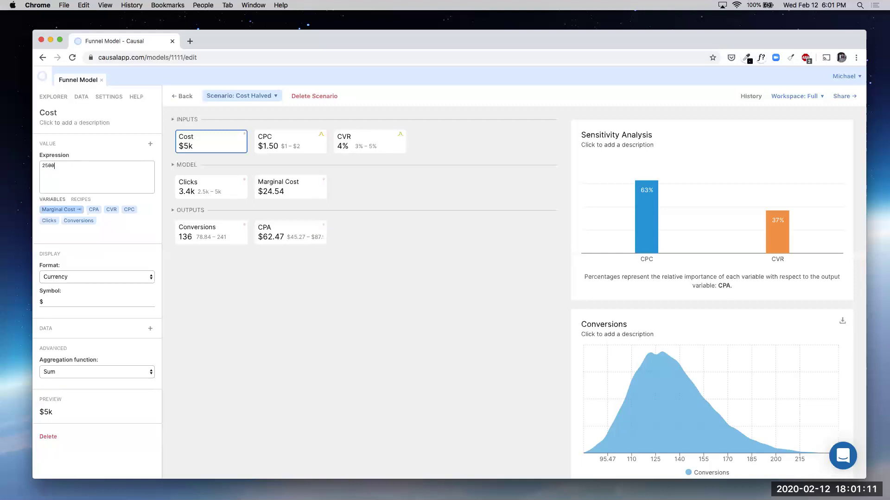
pyautogui.click(285, 150)
pyautogui.click(217, 146)
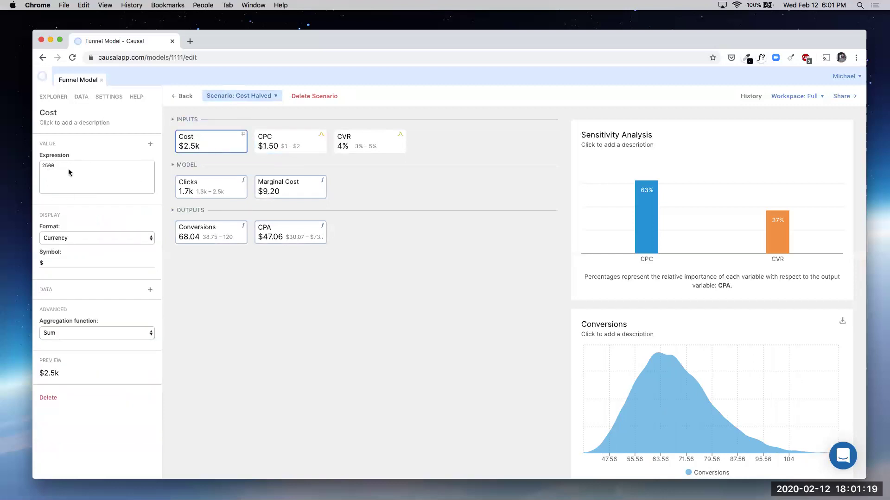
# - Examine the Marginal Cost expression, focusing on its division by 163
pyautogui.click(278, 193)
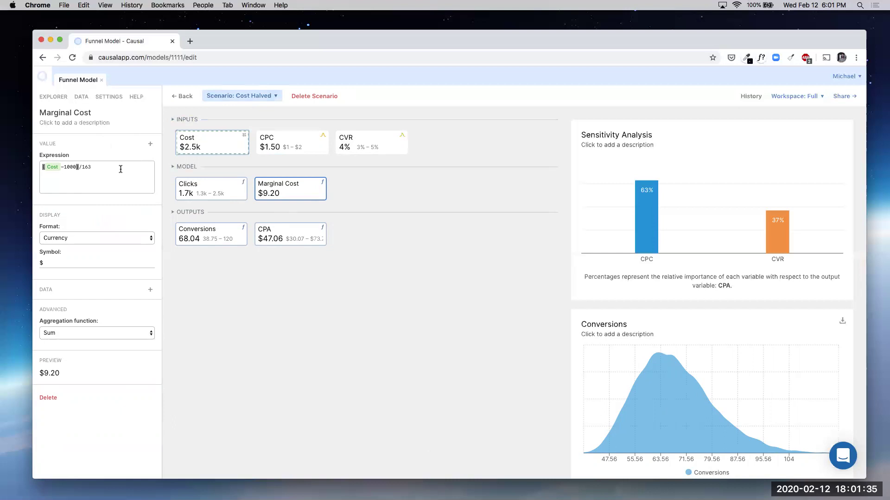
pyautogui.click(95, 168)
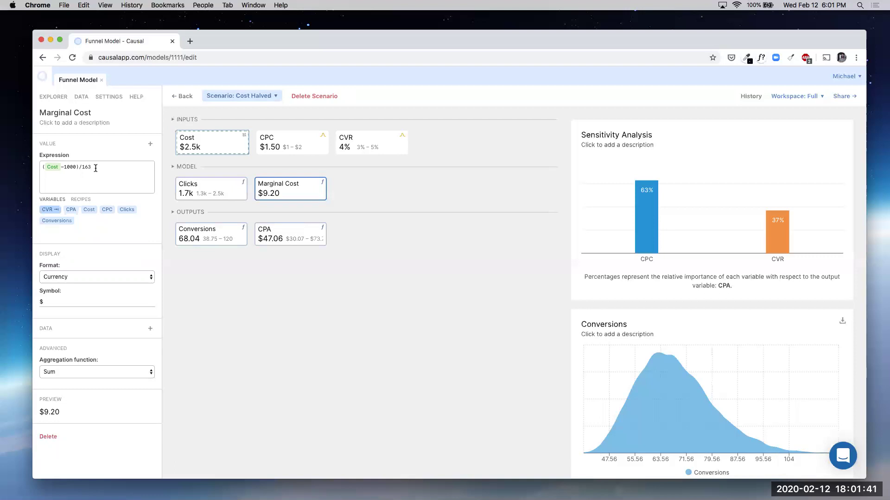
pyautogui.moveTo(82, 168); pyautogui.dragTo(103, 167)
# - Try a Cost of 10000 in the Cost Halved scenario, and restore it to 2500
pyautogui.click(211, 150)
pyautogui.click(61, 165)
pyautogui.press('super+a')
pyautogui.write('1')
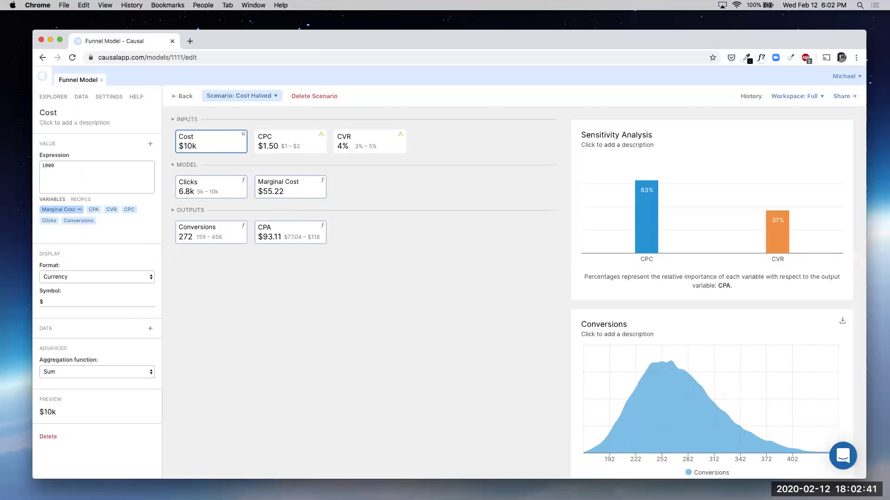
pyautogui.press('BackSpace')
pyautogui.write('25')
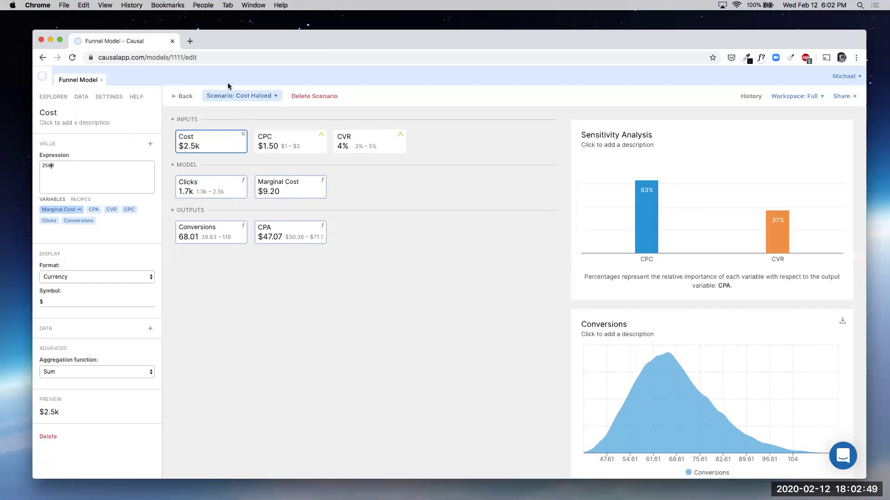
# - Compare the Improve CPC 20% and Cost Halved scenarios, ending back in the base Funnel Model
pyautogui.click(240, 97)
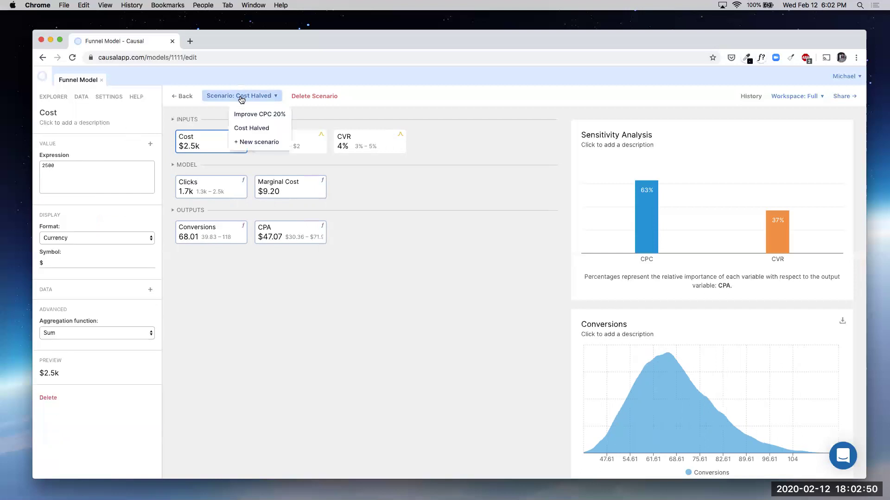
pyautogui.click(253, 115)
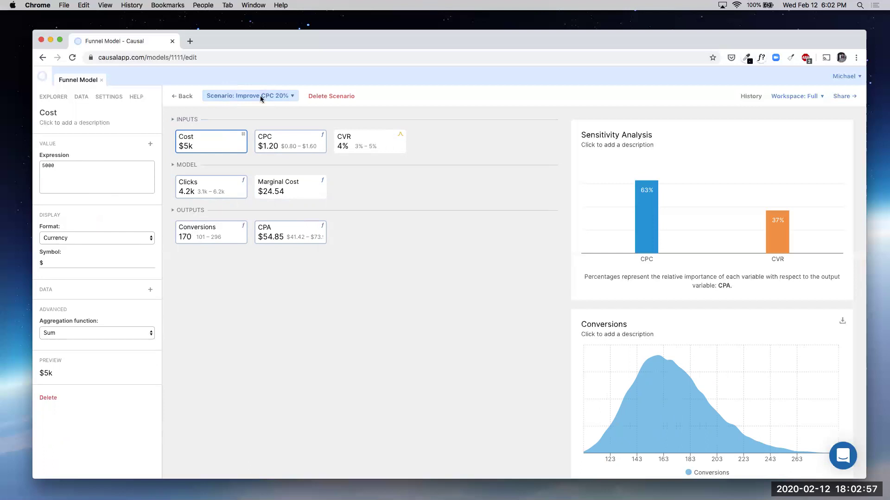
pyautogui.click(259, 98)
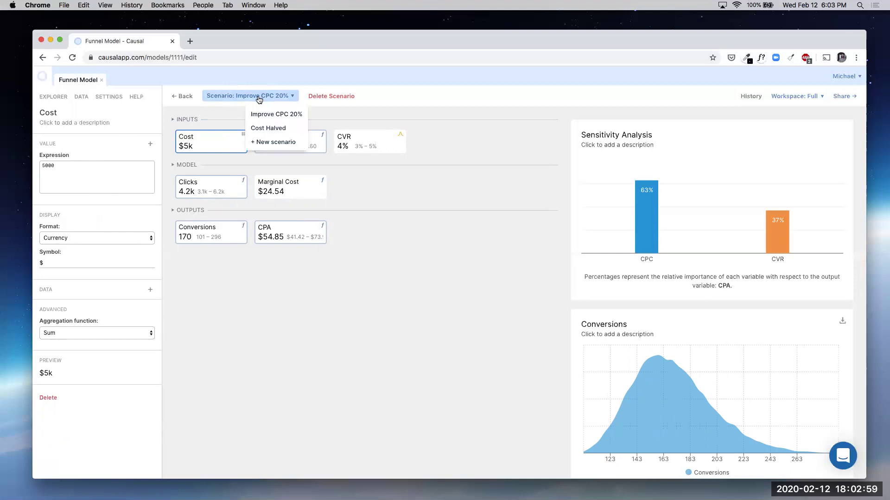
pyautogui.click(270, 127)
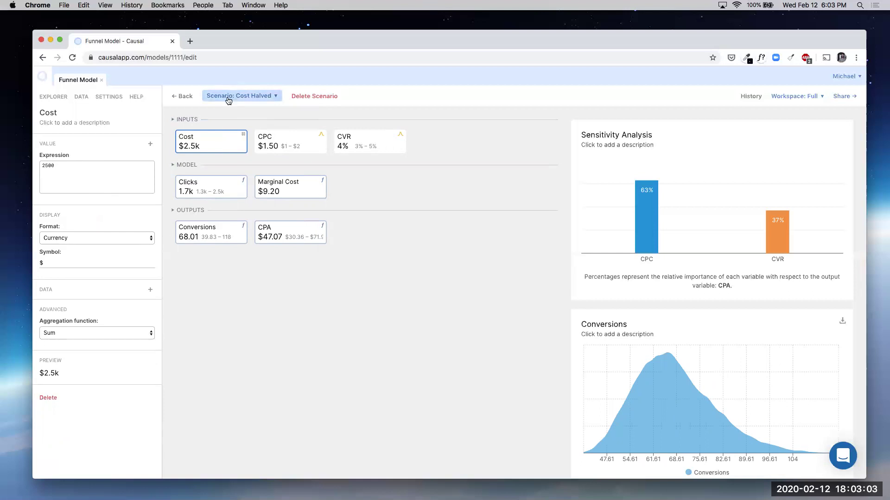
pyautogui.click(181, 98)
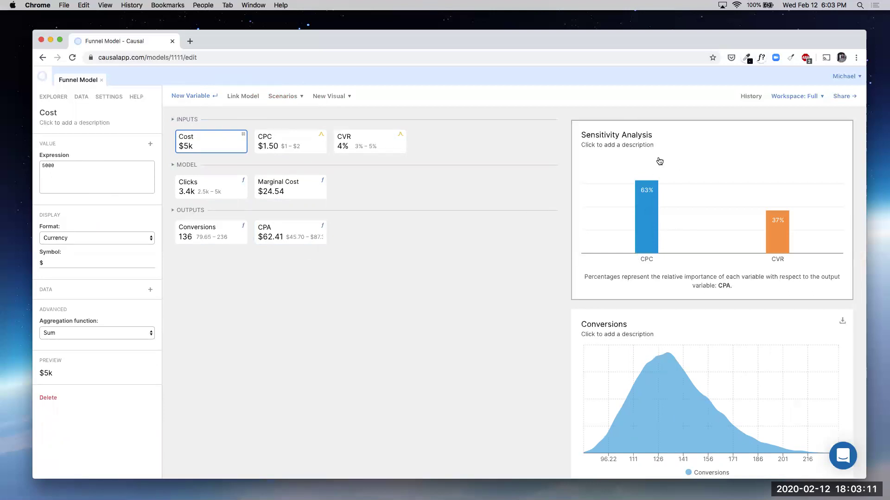
# - Examine the Sensitivity Analysis chart's input and output variables and the Conversions expression
pyautogui.click(667, 131)
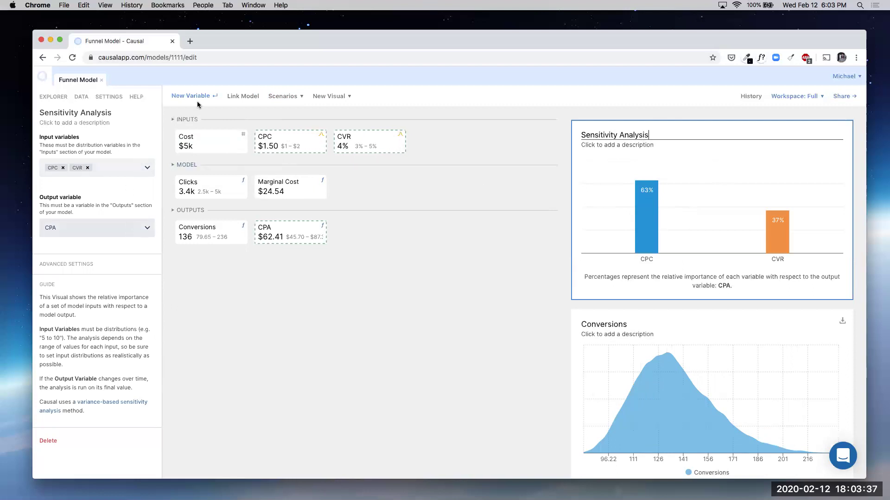
pyautogui.click(471, 279)
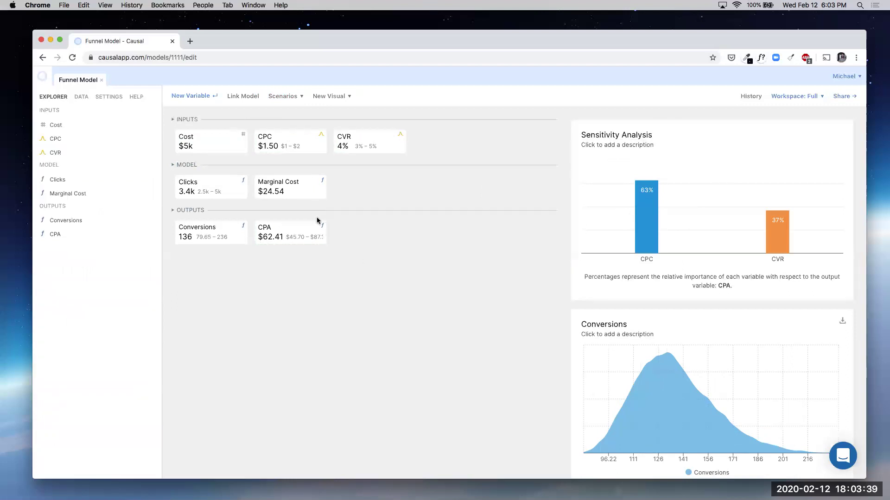
pyautogui.click(209, 238)
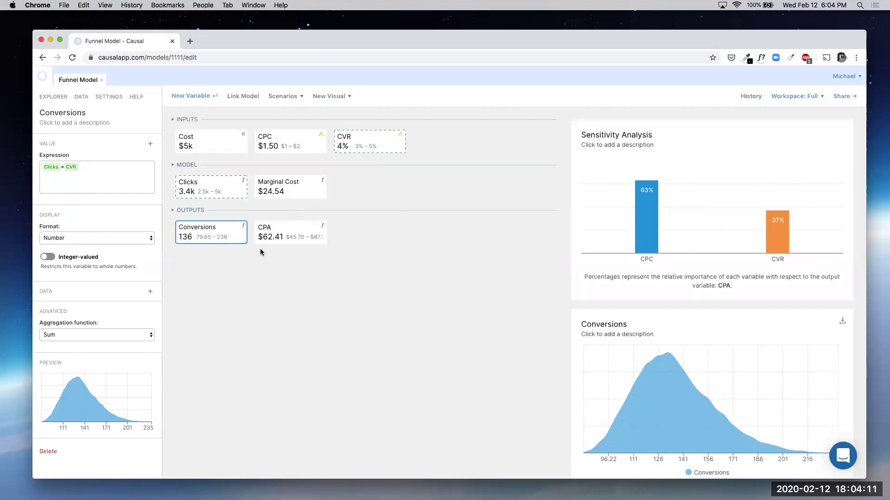
# - Close the Funnel Model and open the Test Duration model
pyautogui.click(101, 79)
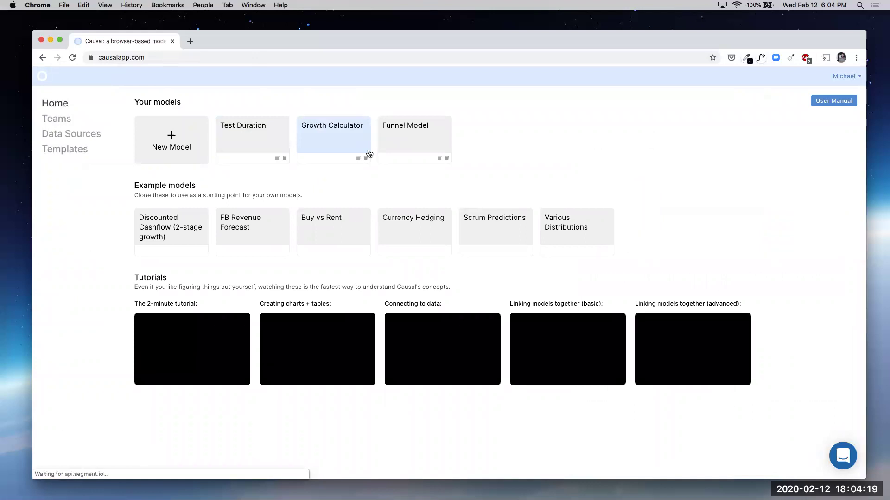
pyautogui.click(271, 136)
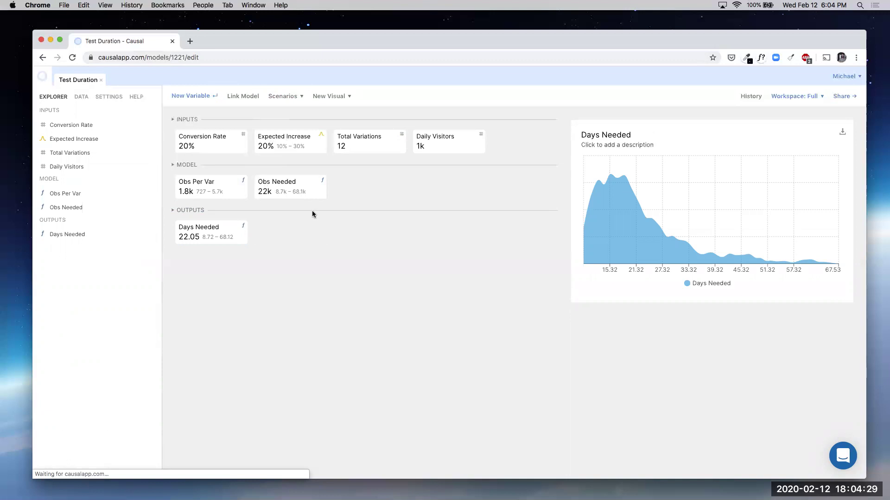
pyautogui.moveTo(607, 219)
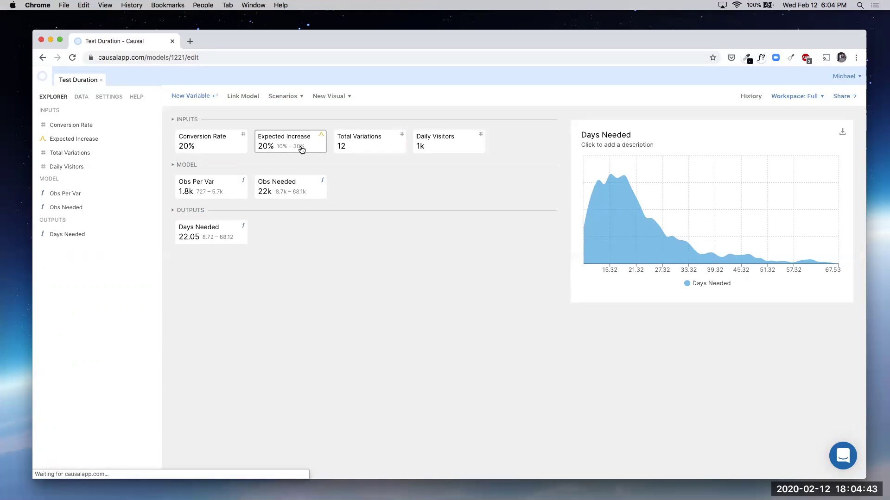
# - Examine the expressions of Expected Increase, Days Needed, Obs Per Var and Obs Needed
pyautogui.click(282, 148)
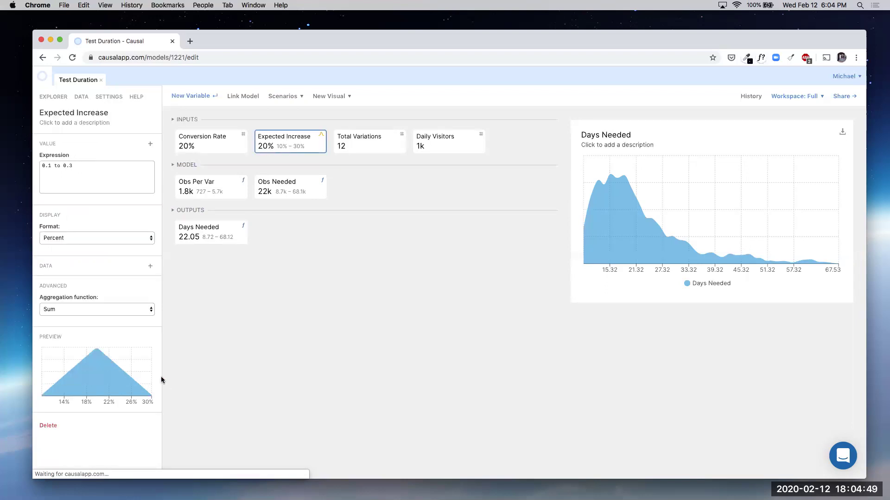
pyautogui.click(214, 232)
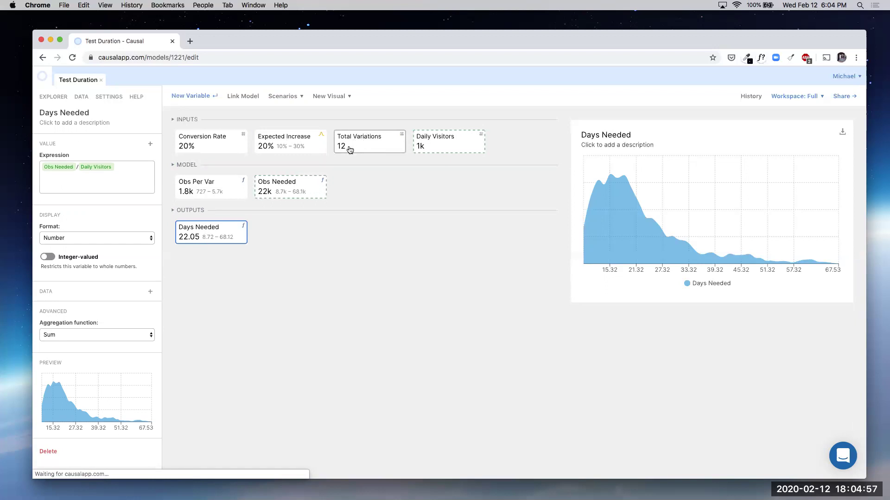
pyautogui.click(214, 197)
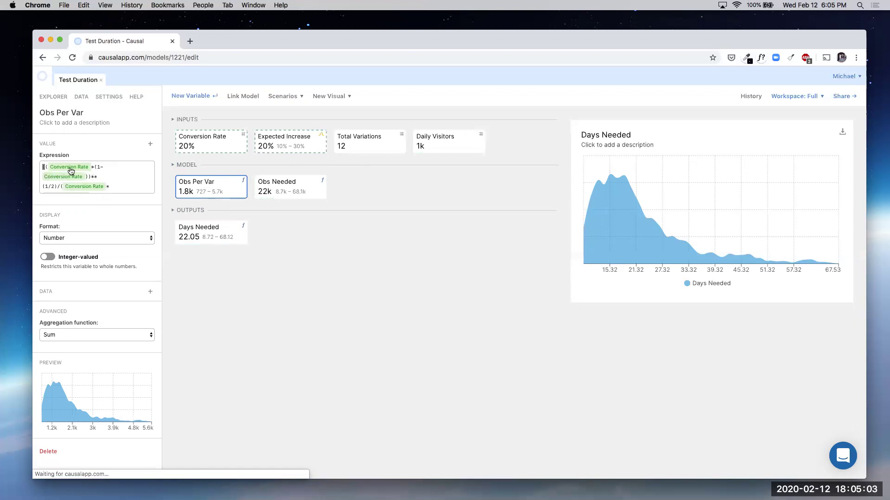
pyautogui.click(280, 185)
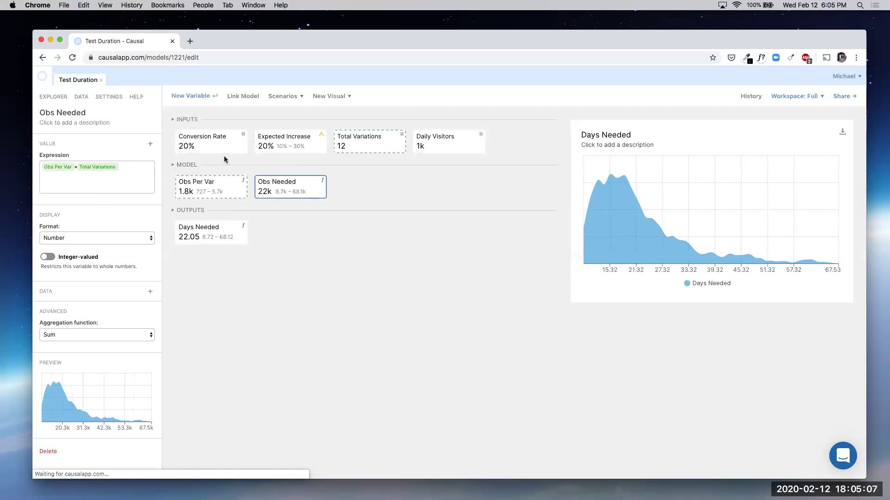
# - Set the Total Variations input to 10
pyautogui.click(362, 145)
pyautogui.click(81, 163)
pyautogui.press('BackSpace')
pyautogui.write('0')
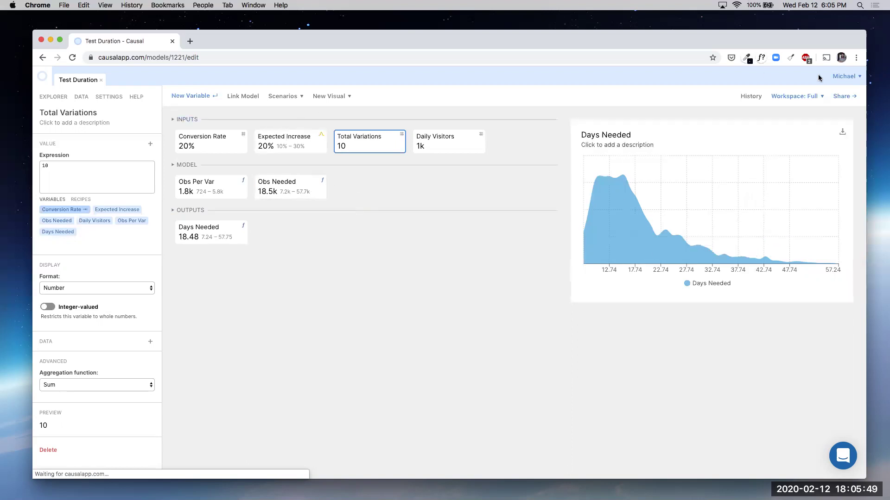
# - Share the Test Duration model by giving anyone with the link "Can view" access
pyautogui.click(842, 96)
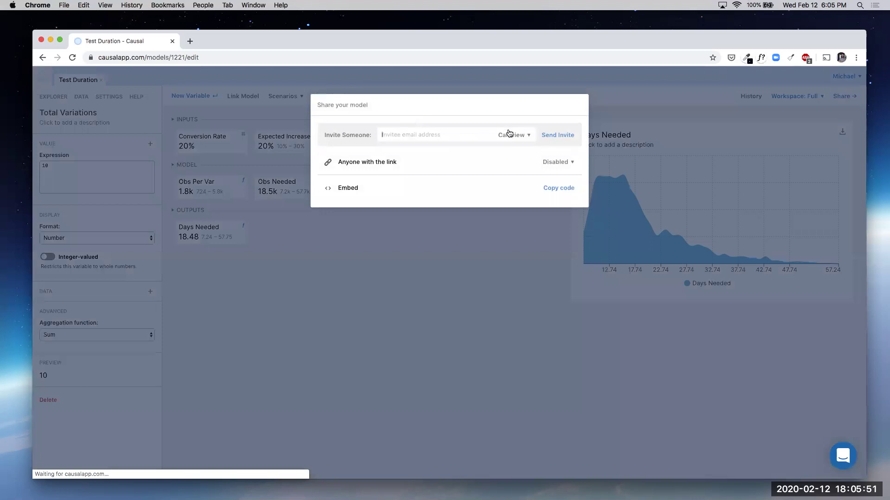
pyautogui.click(515, 135)
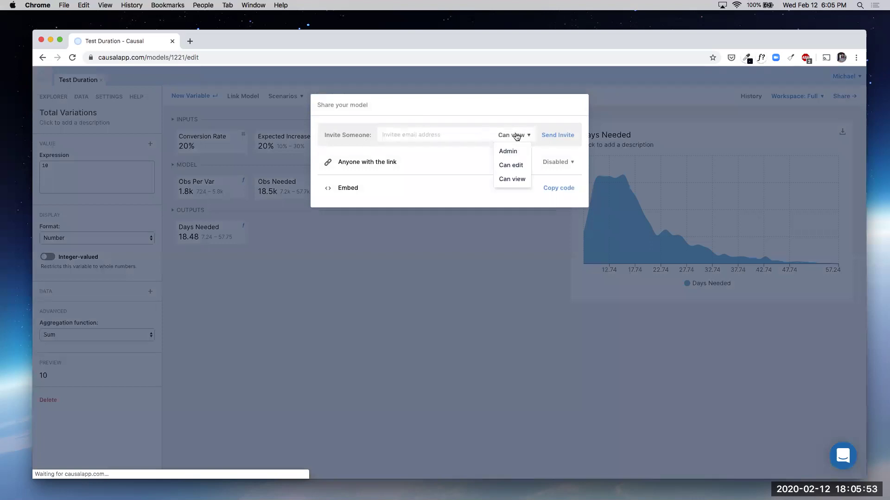
pyautogui.click(465, 116)
pyautogui.click(563, 166)
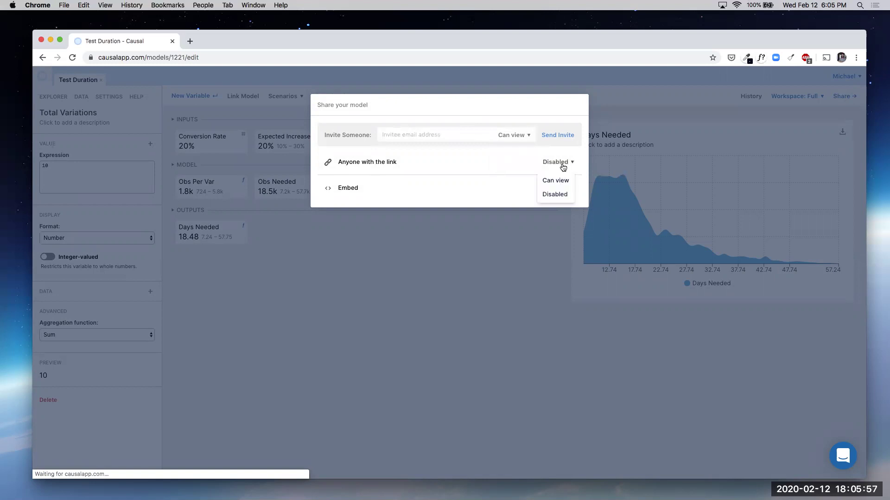
pyautogui.click(555, 184)
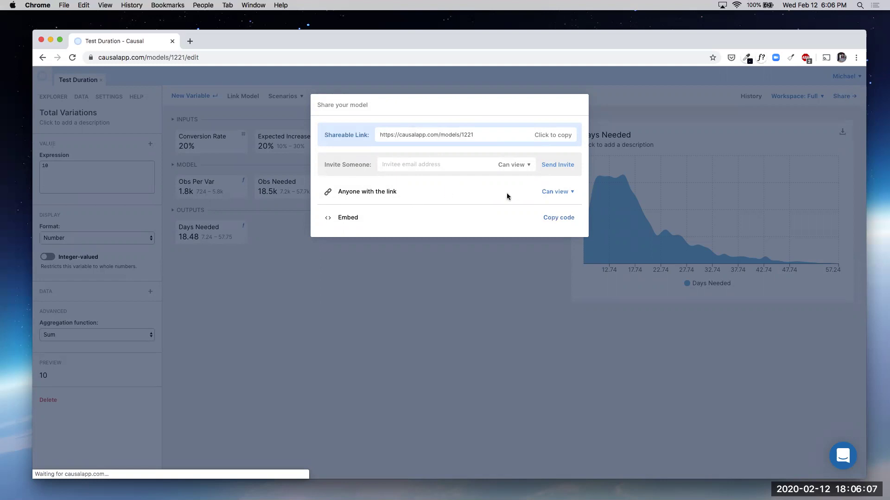
pyautogui.click(364, 286)
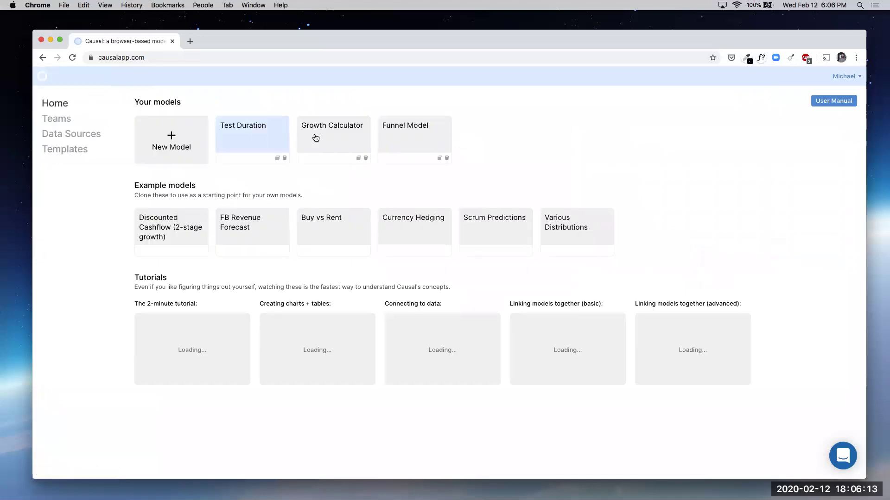
# - Open the Growth Calculator model and review the Business Scope expression
pyautogui.click(315, 137)
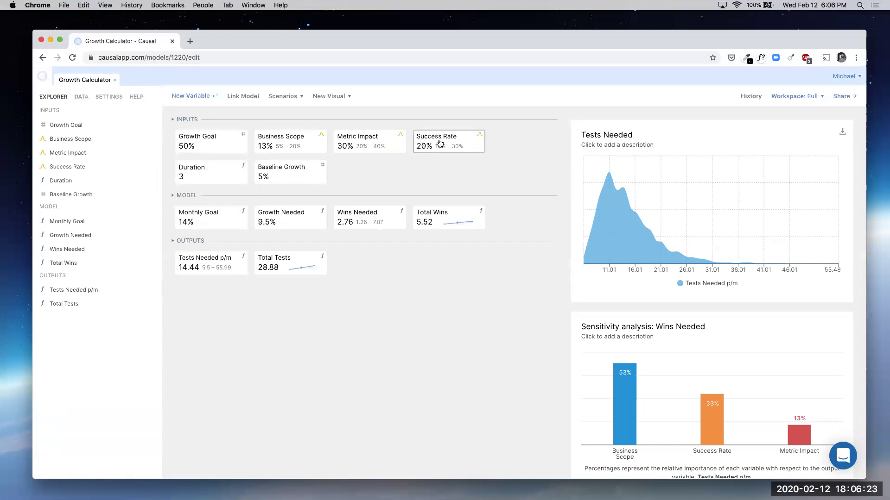
pyautogui.click(280, 151)
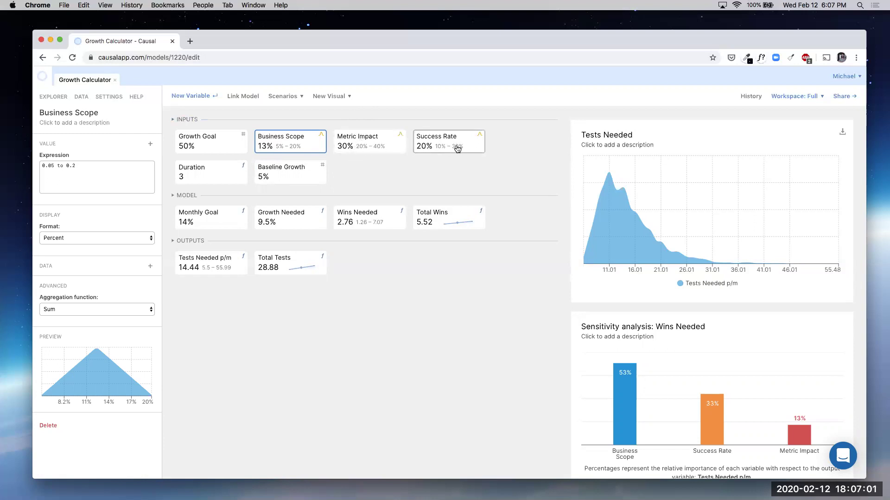
pyautogui.click(518, 153)
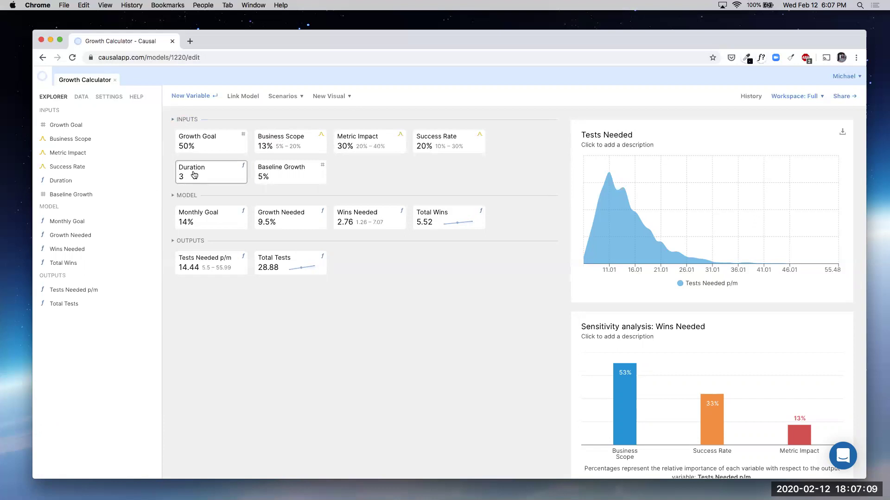
# - Set the time series end date of the Growth Calculator to June 2020, and save and confirm the change
pyautogui.click(109, 97)
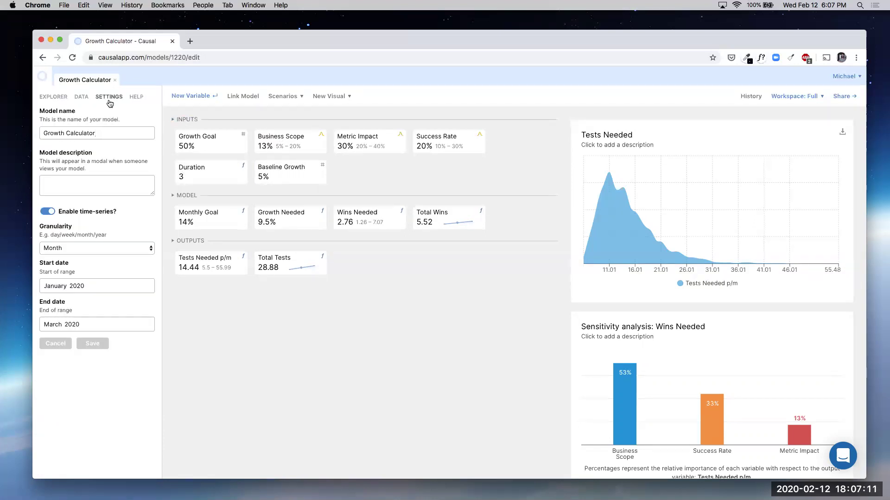
pyautogui.click(64, 287)
pyautogui.click(116, 325)
pyautogui.click(146, 324)
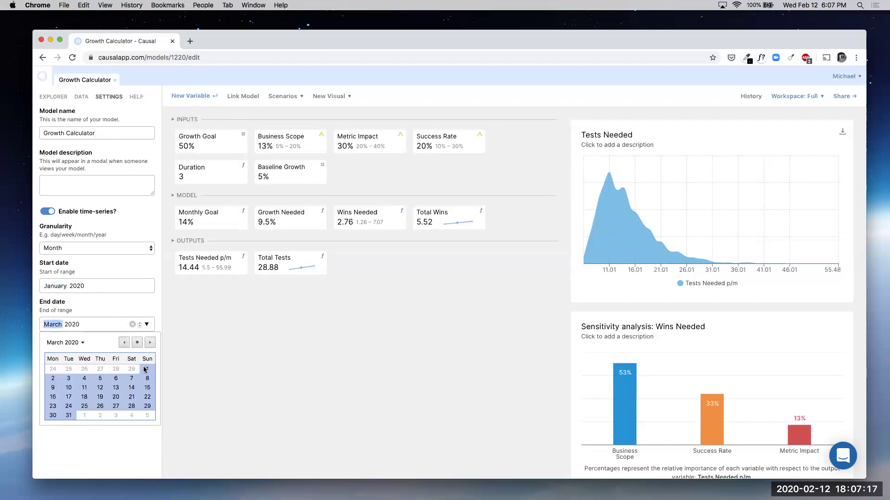
pyautogui.click(149, 343)
pyautogui.click(149, 344)
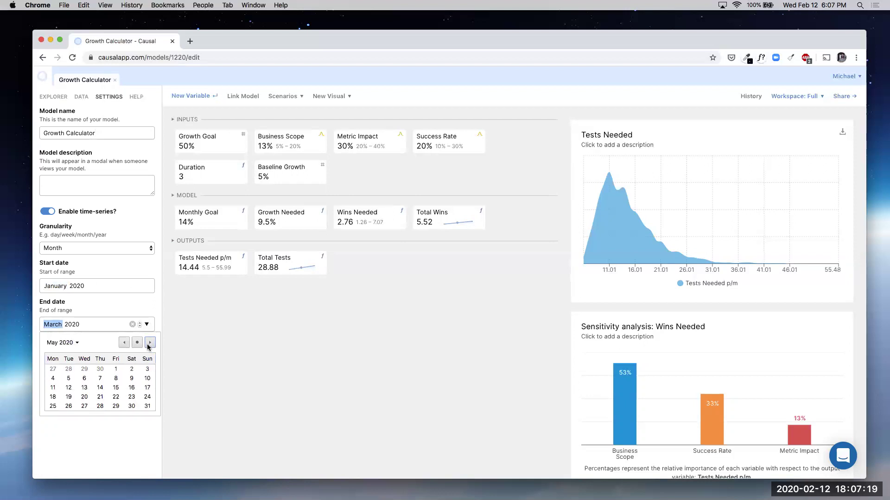
pyautogui.click(149, 345)
pyautogui.click(69, 406)
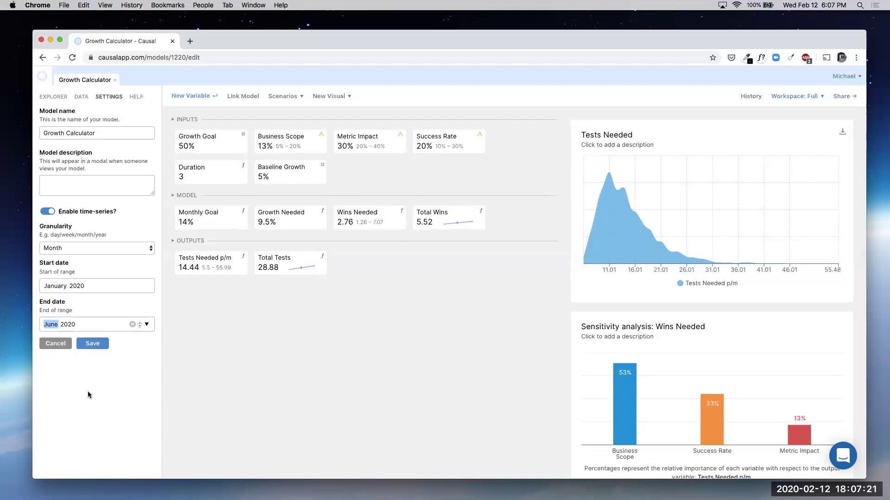
pyautogui.click(92, 344)
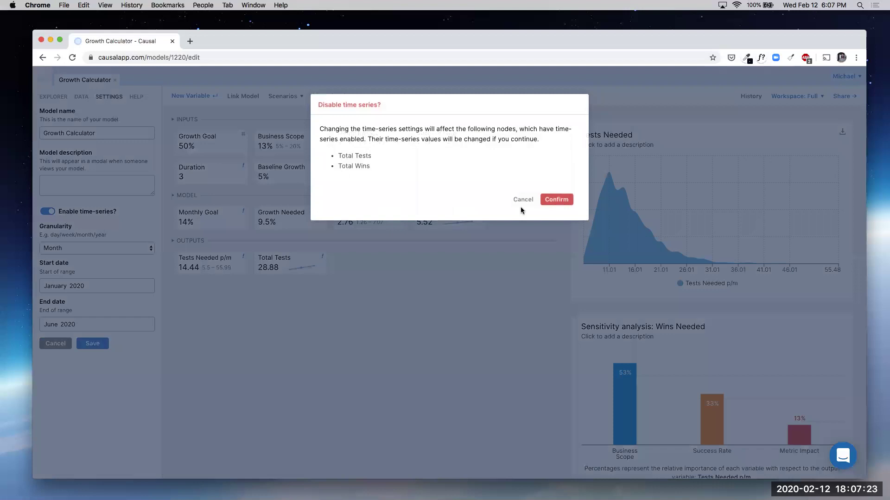
pyautogui.click(557, 200)
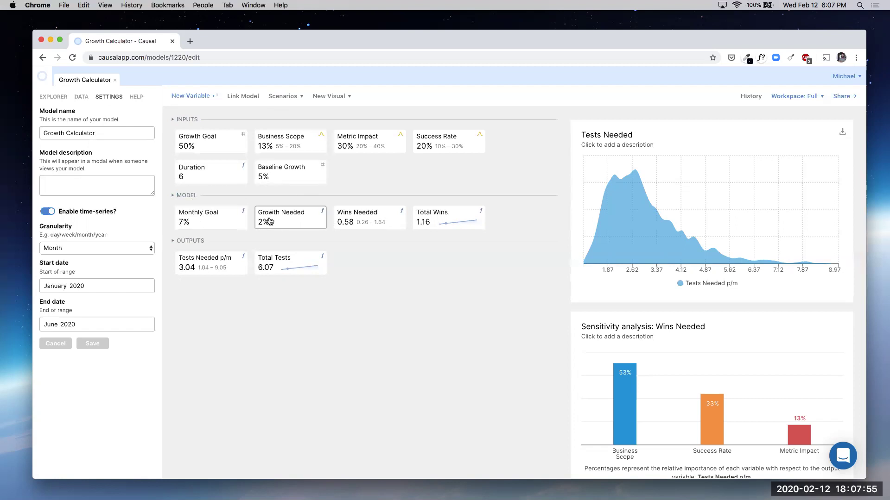
# - Set the Baseline Growth input to 0.0
pyautogui.click(277, 179)
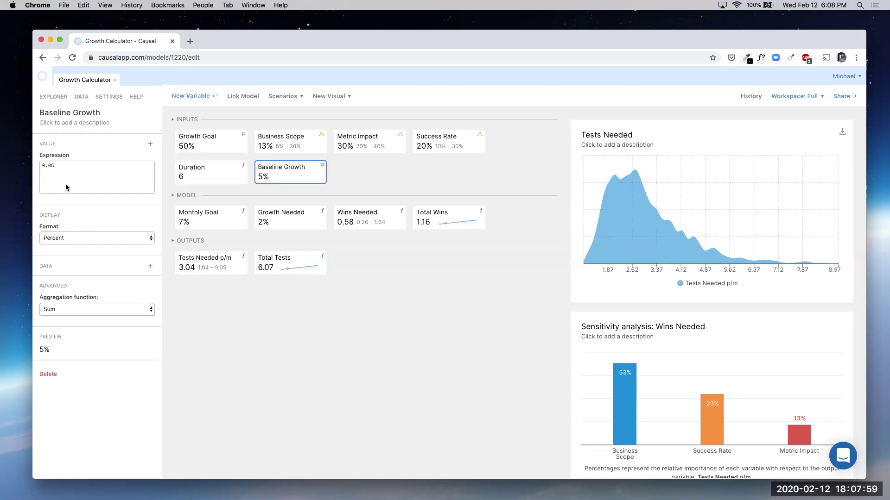
pyautogui.click(65, 165)
pyautogui.press('BackSpace')
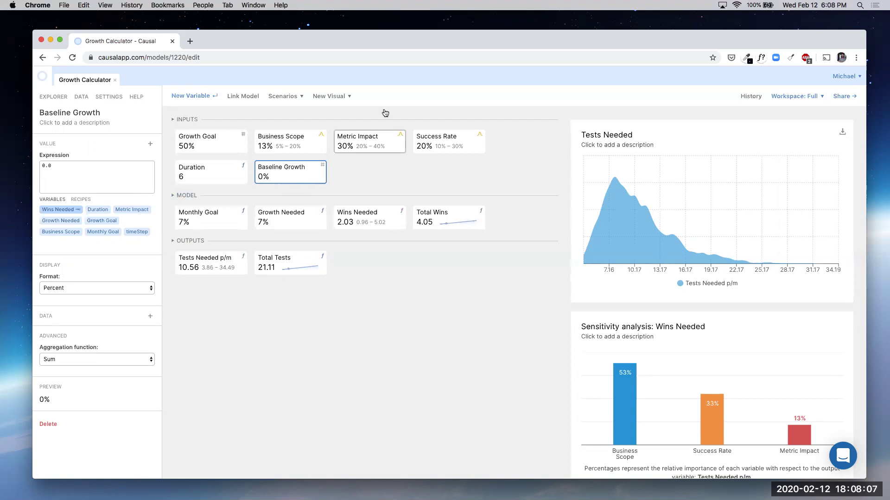
pyautogui.click(282, 181)
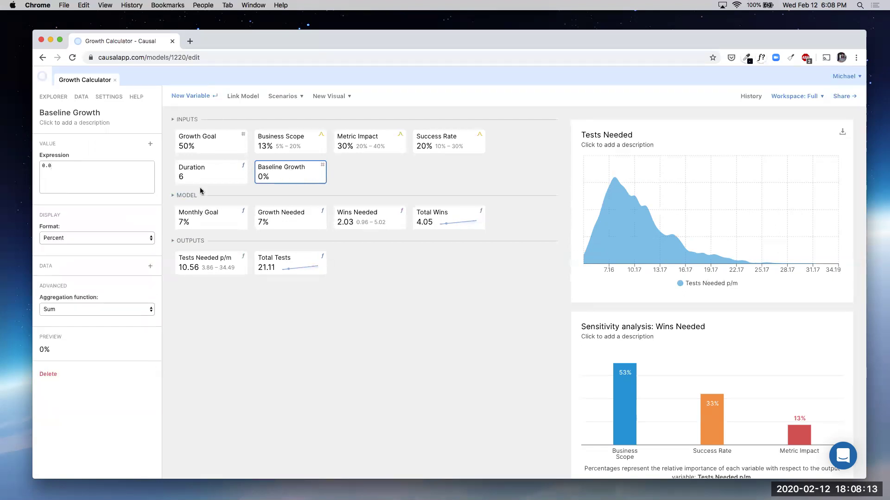
# - Try Baseline Growth values of -0.2 and -0.1 in the Growth Calculator
pyautogui.click(74, 167)
pyautogui.press('BackSpace')
pyautogui.press('BackSpace')
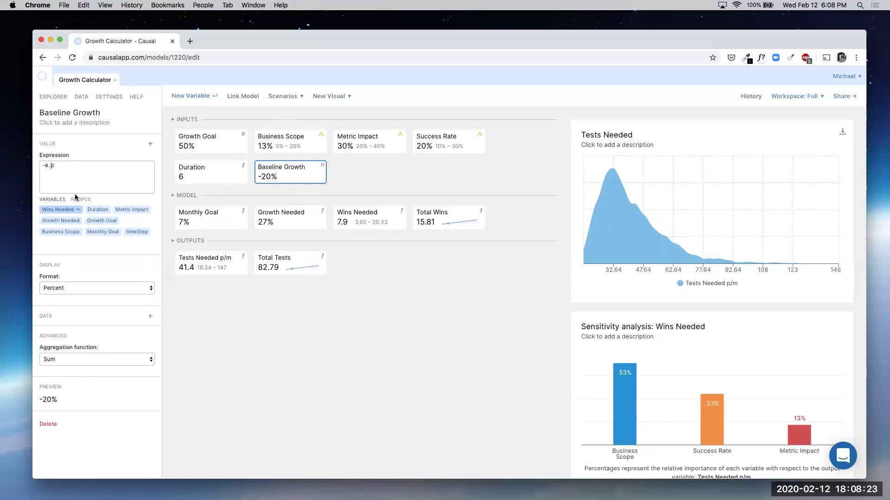
pyautogui.click(94, 178)
pyautogui.press('BackSpace')
pyautogui.write('1')
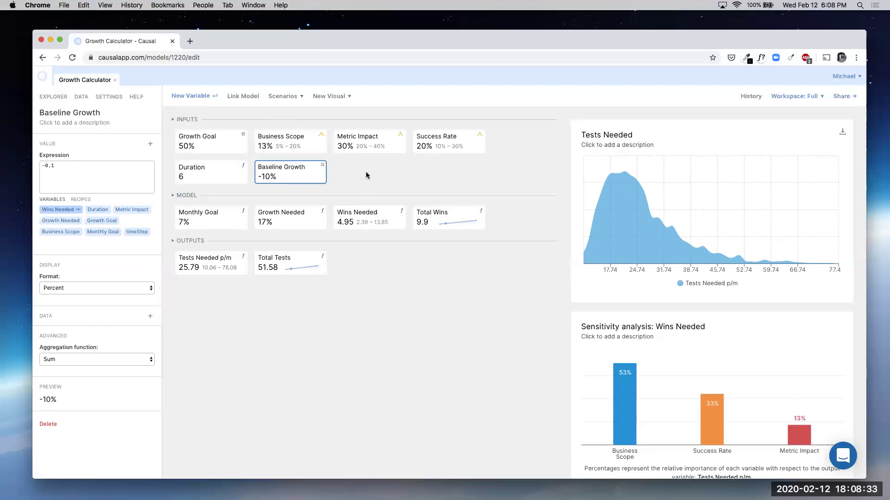
# - Set the Baseline Growth input to 0.02
pyautogui.click(81, 162)
pyautogui.press('BackSpace')
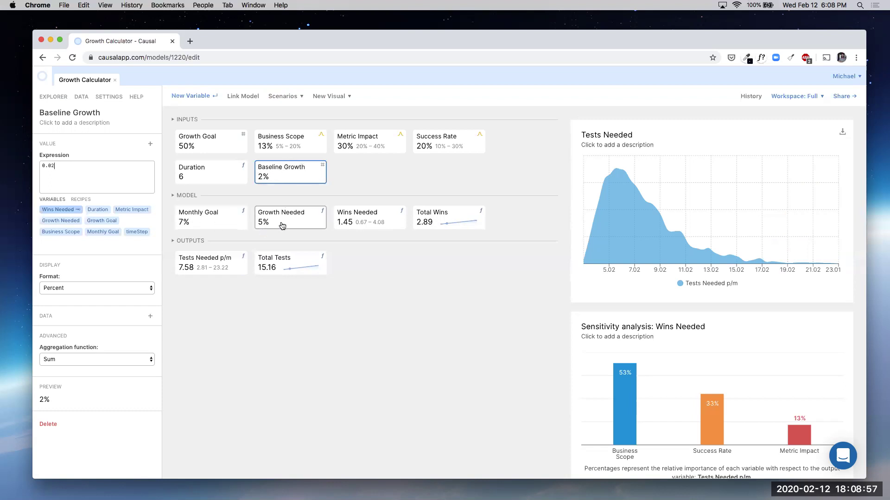
# - Review the expressions of Wins Needed and Total Wins, including the options for the t-1 time reference in Total Wins
pyautogui.moveTo(385, 220); pyautogui.dragTo(348, 225)
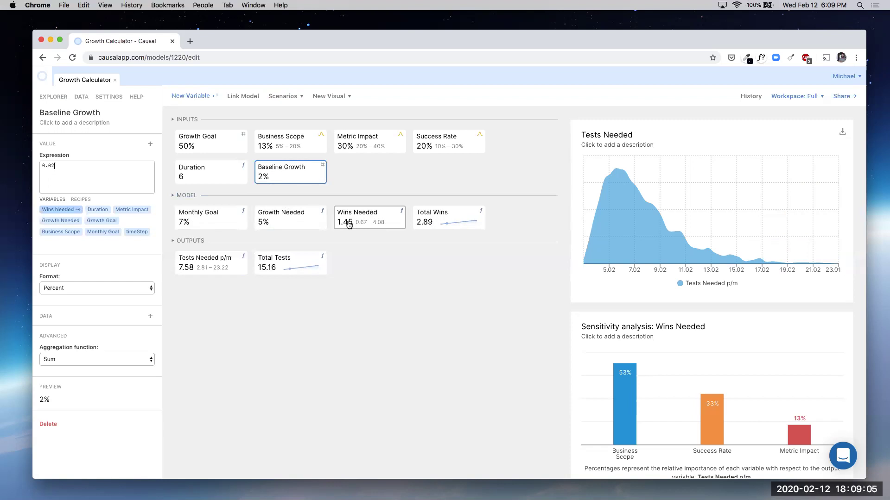
pyautogui.click(362, 224)
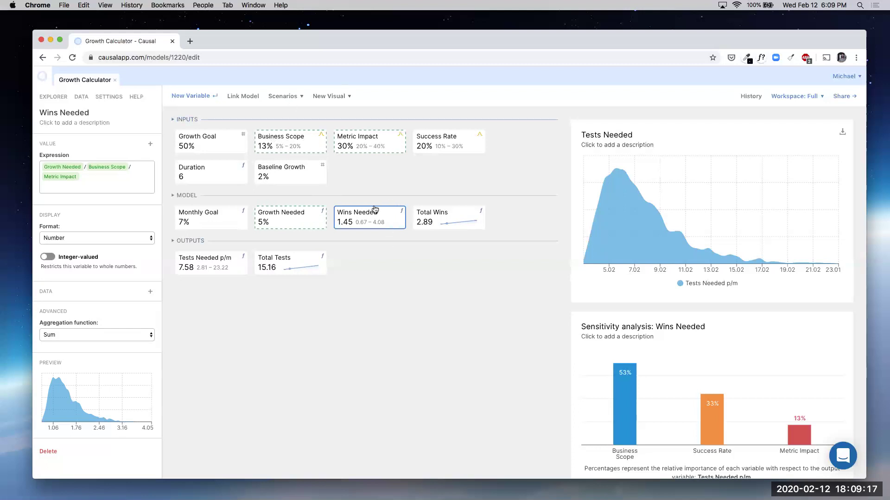
pyautogui.click(451, 217)
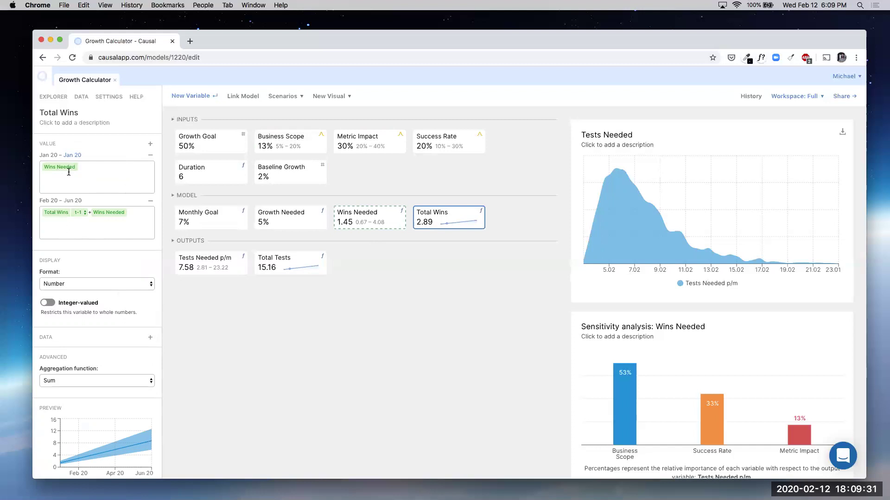
pyautogui.click(79, 213)
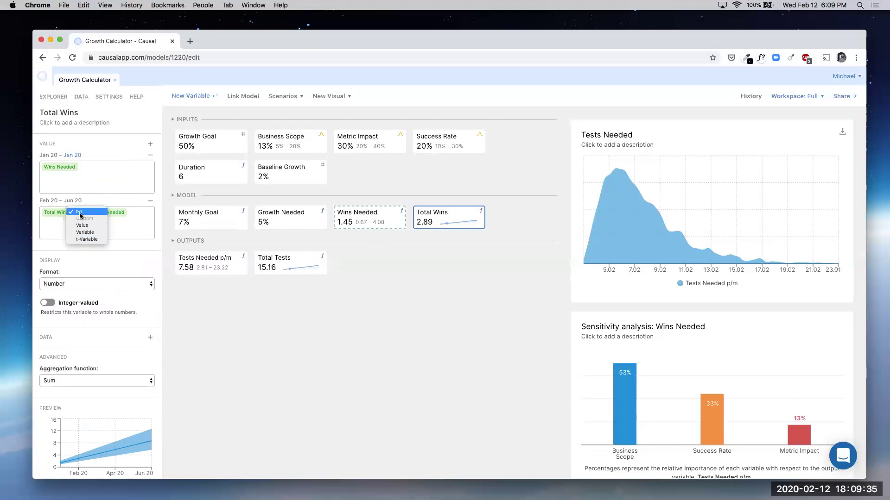
pyautogui.click(94, 198)
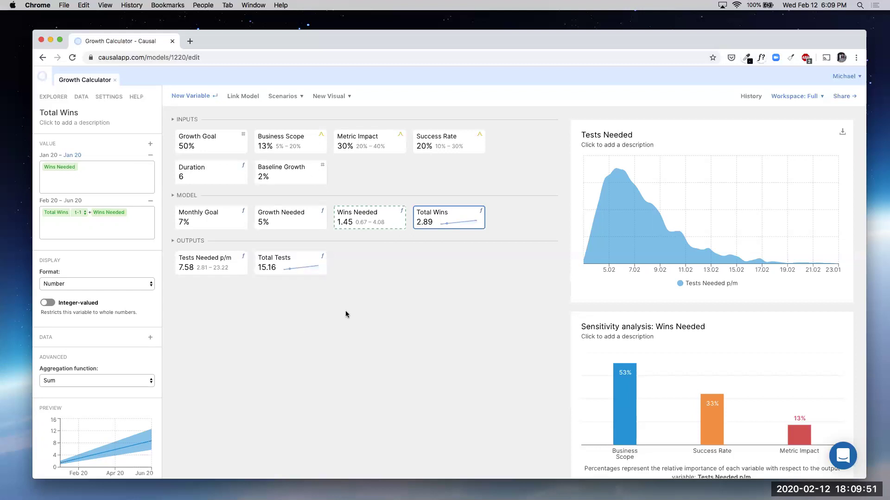
# - Review the expressions of the Tests Needed p/m and Total Tests outputs
pyautogui.click(217, 272)
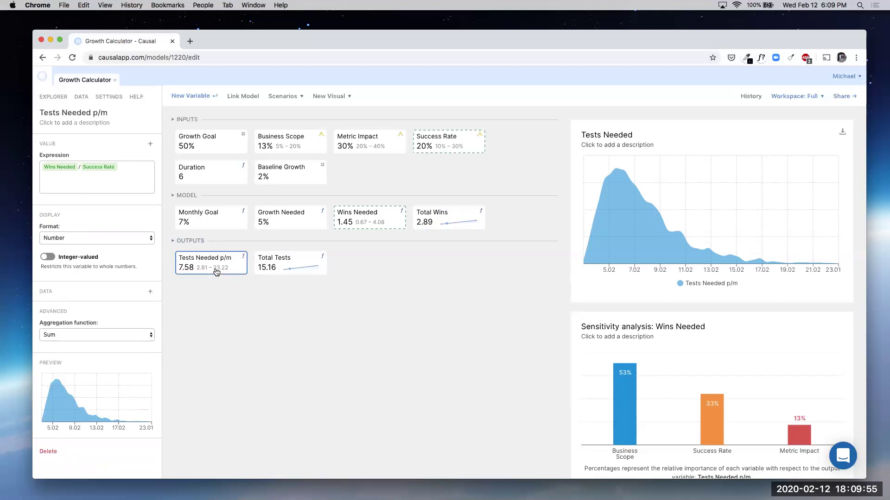
pyautogui.click(280, 269)
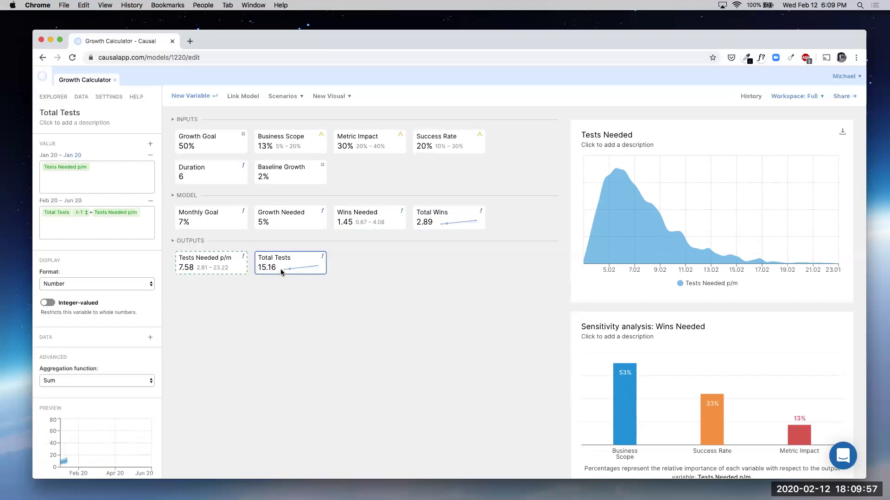
pyautogui.click(219, 270)
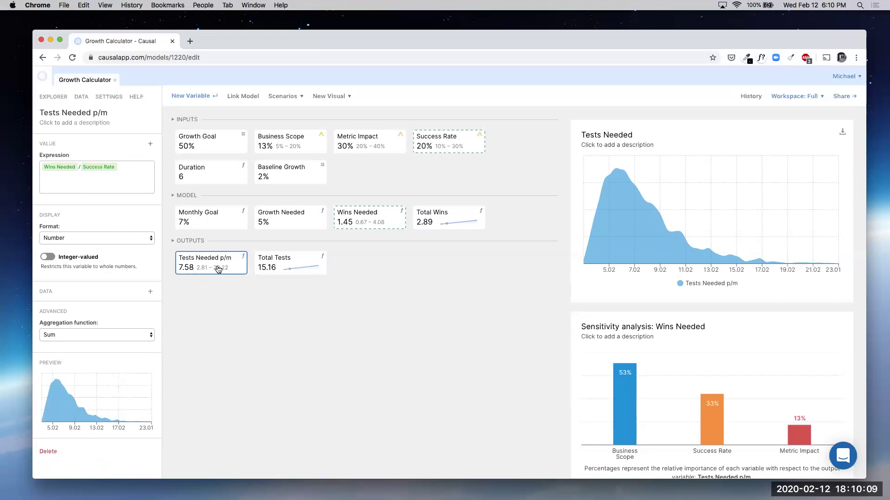
# - Inspect the probabilities along the Tests Needed distribution chart, and deselect the output variable
pyautogui.moveTo(653, 250)
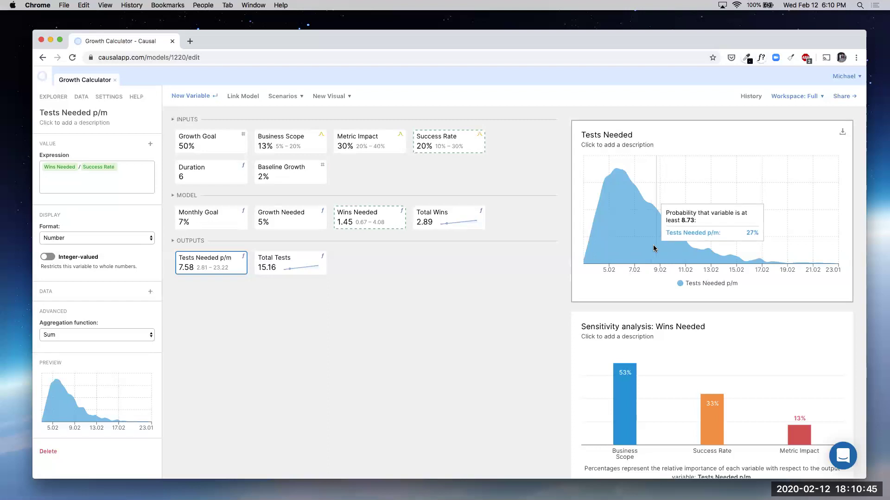
pyautogui.scroll(-1, 380, 343)
pyautogui.scroll(1, 380, 345)
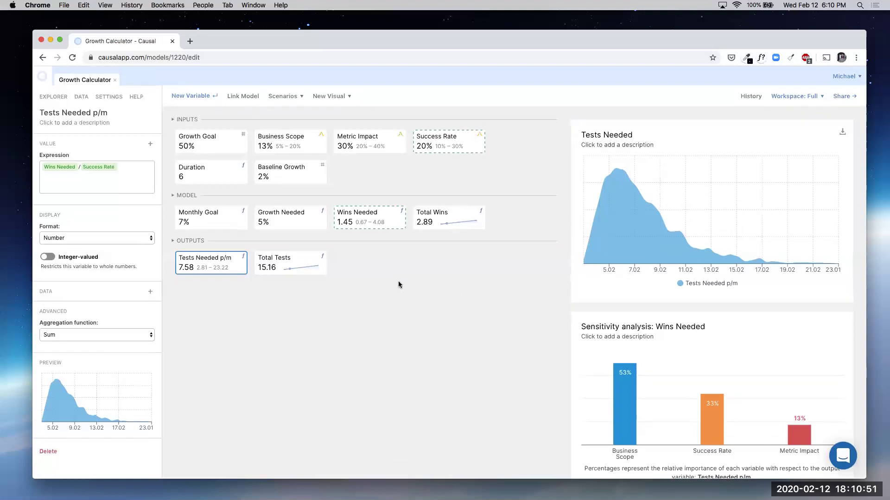
pyautogui.click(387, 286)
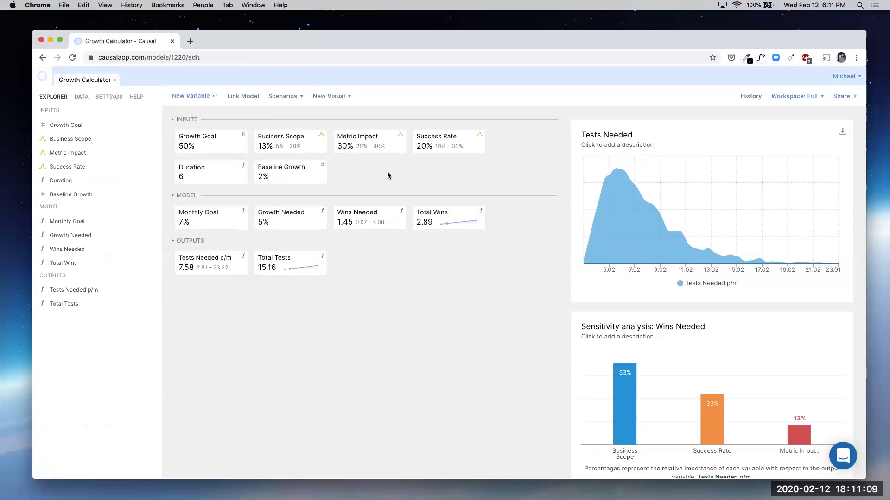
# - Open the causalapp.com home page in a new browser tab, and close that tab again
pyautogui.click(190, 40)
pyautogui.write('casu')
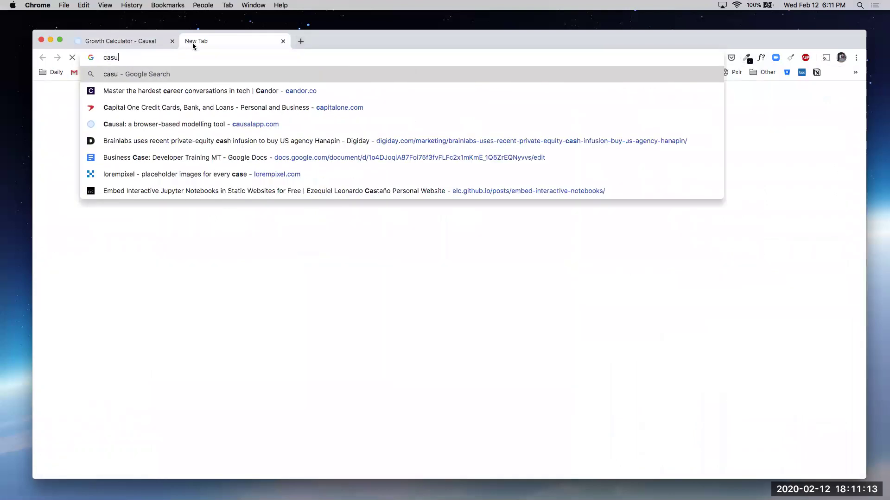
pyautogui.press('BackSpace')
pyautogui.press('BackSpace')
pyautogui.write('s')
pyautogui.press('BackSpace')
pyautogui.write('usa')
pyautogui.press('Return')
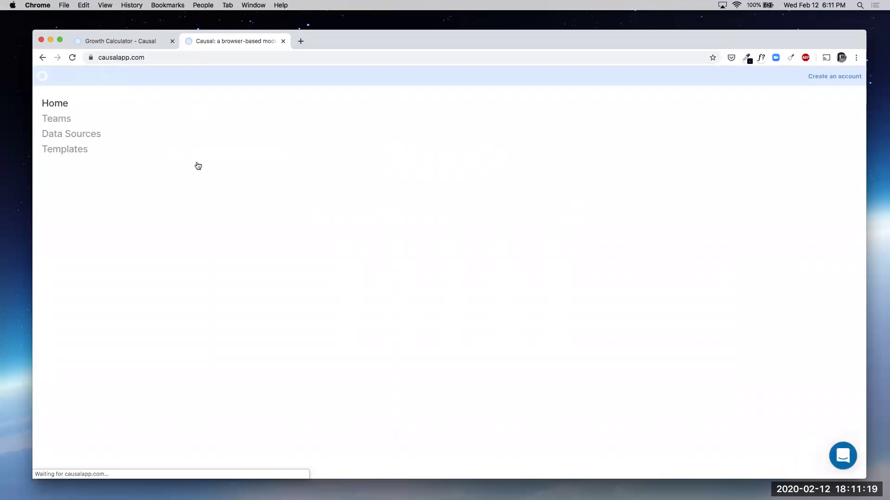
pyautogui.click(283, 41)
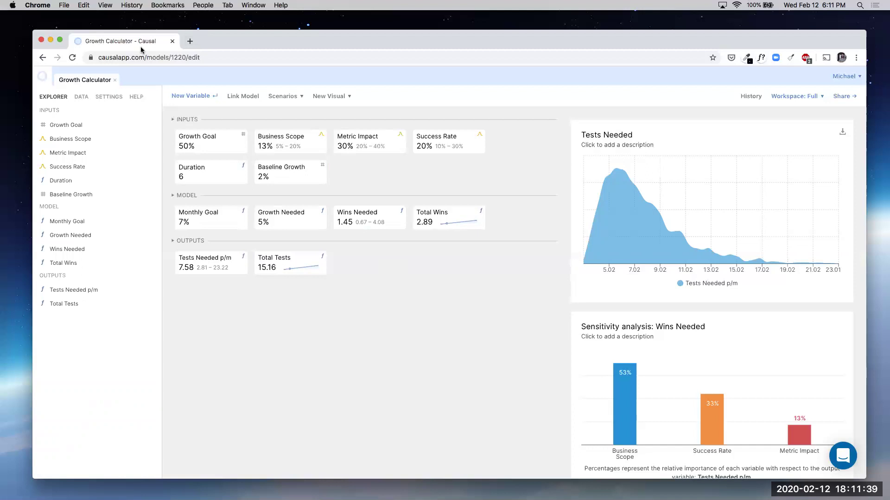
# - Close the Growth Calculator, view the Scrum Predictions example model, and return to the model overview
pyautogui.click(115, 81)
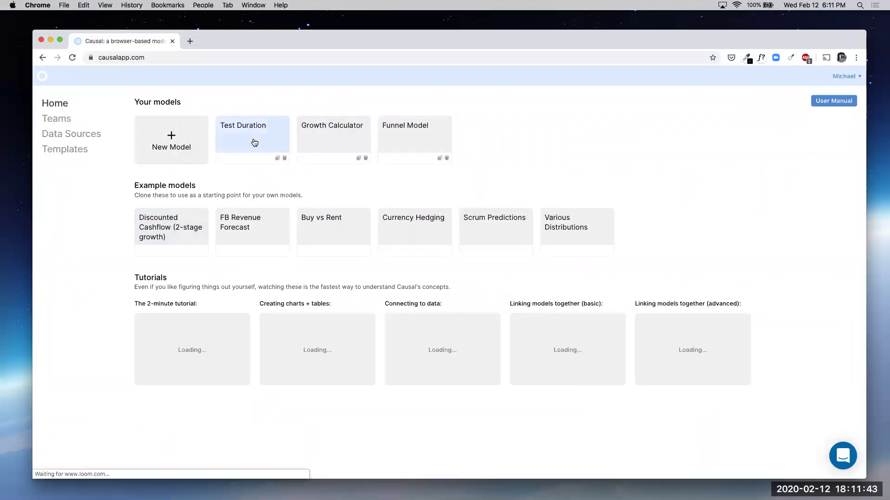
pyautogui.click(420, 135)
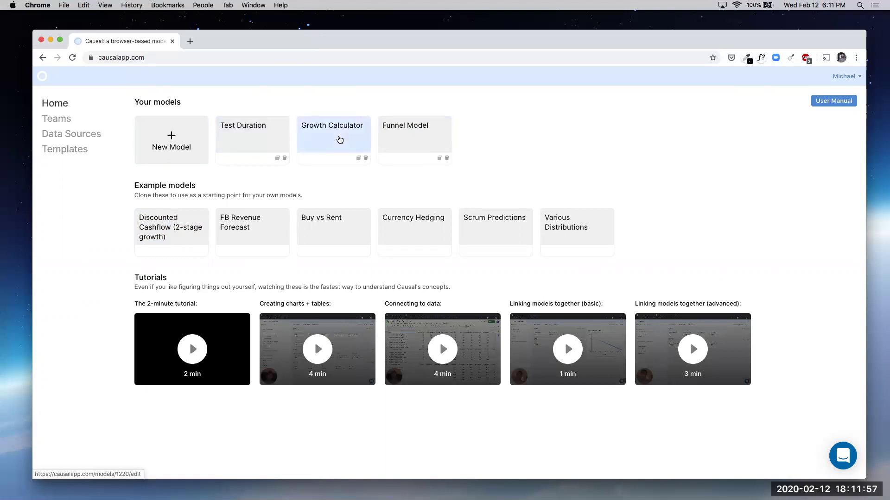
pyautogui.click(487, 221)
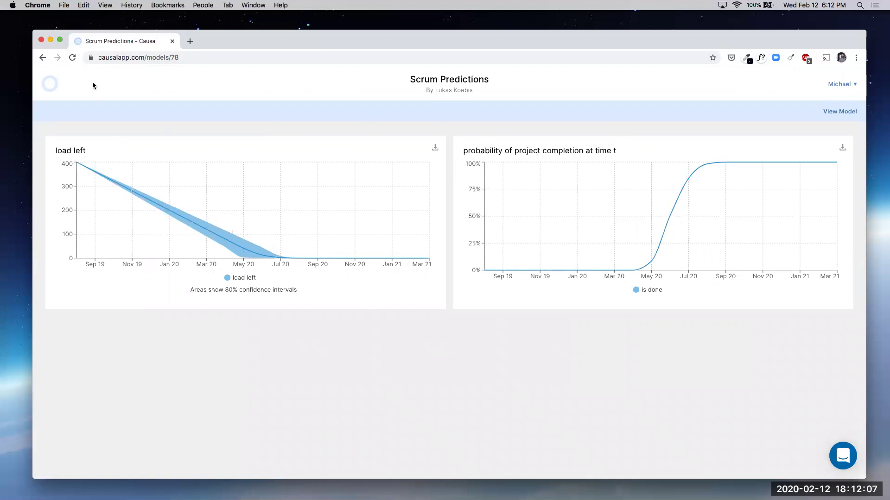
pyautogui.click(42, 58)
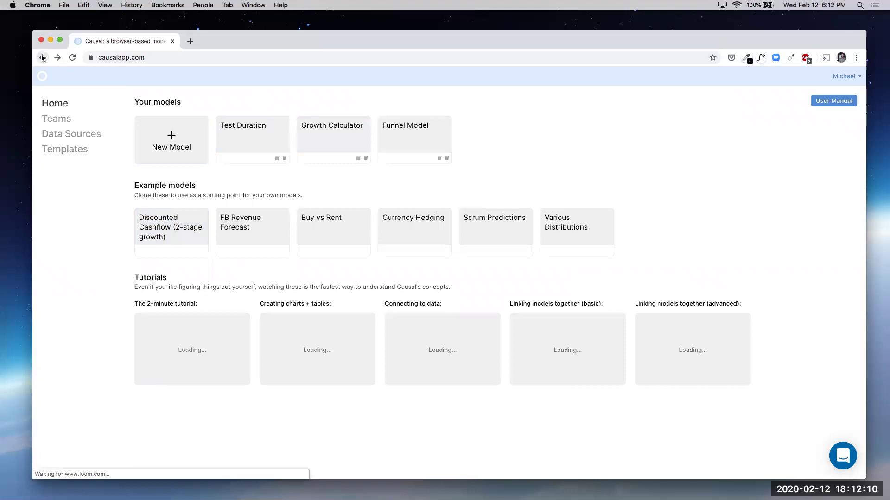
# - Open the Discounted Cashflow (2-stage growth) example model and review its inputs, charts and yearly table
pyautogui.click(162, 222)
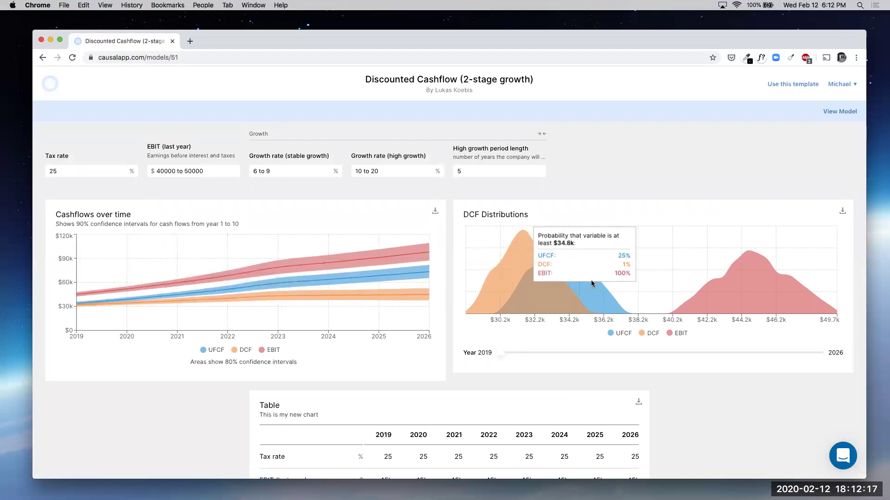
pyautogui.scroll(-5, 391, 371)
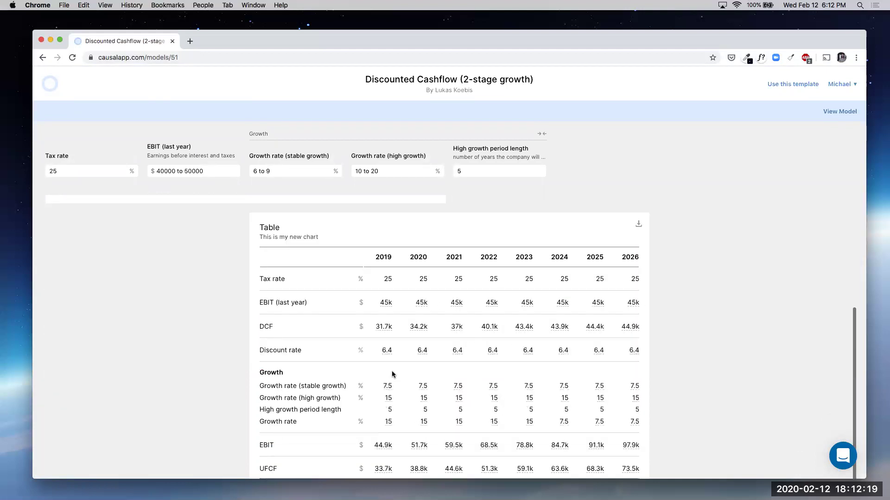
pyautogui.scroll(-1, 391, 371)
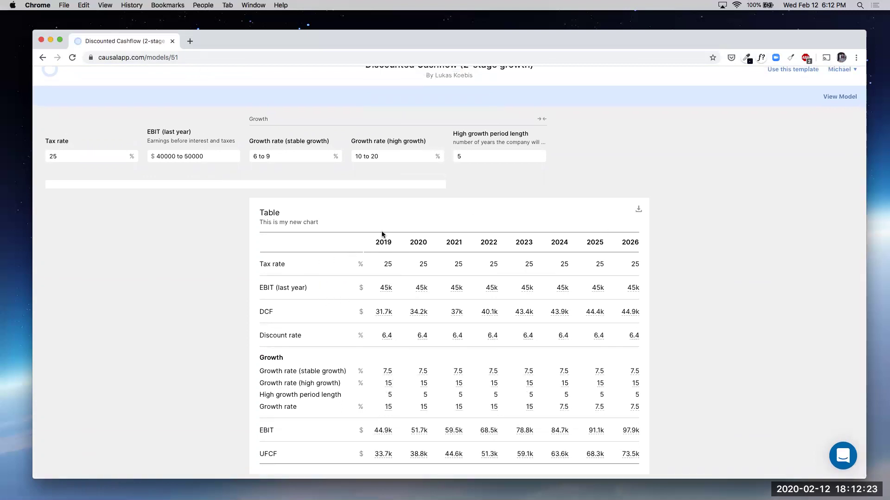
pyautogui.scroll(5, 355, 235)
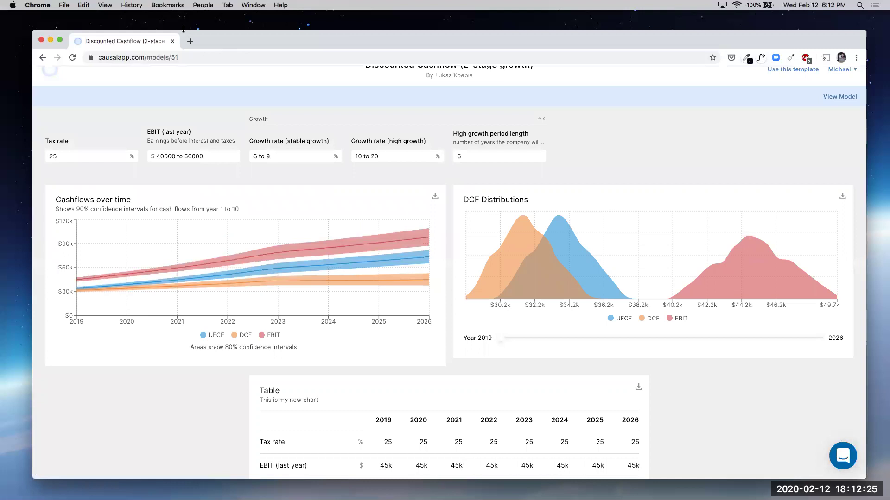